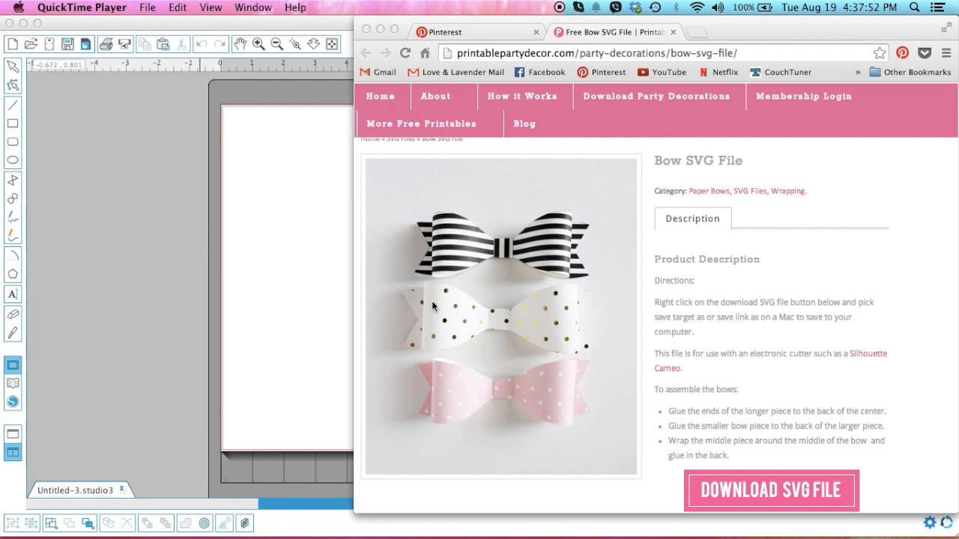
Step: Switch to Silhouette Studio and open the recently used file free-svg-file-bow.svg
{"action": "left_click", "coordinate": [147, 200]}
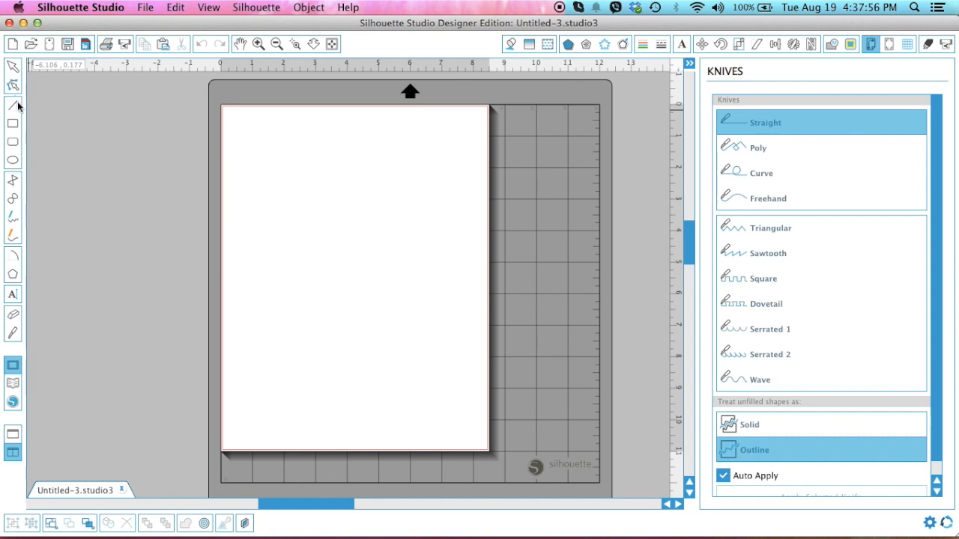
{"action": "left_click", "coordinate": [13, 69]}
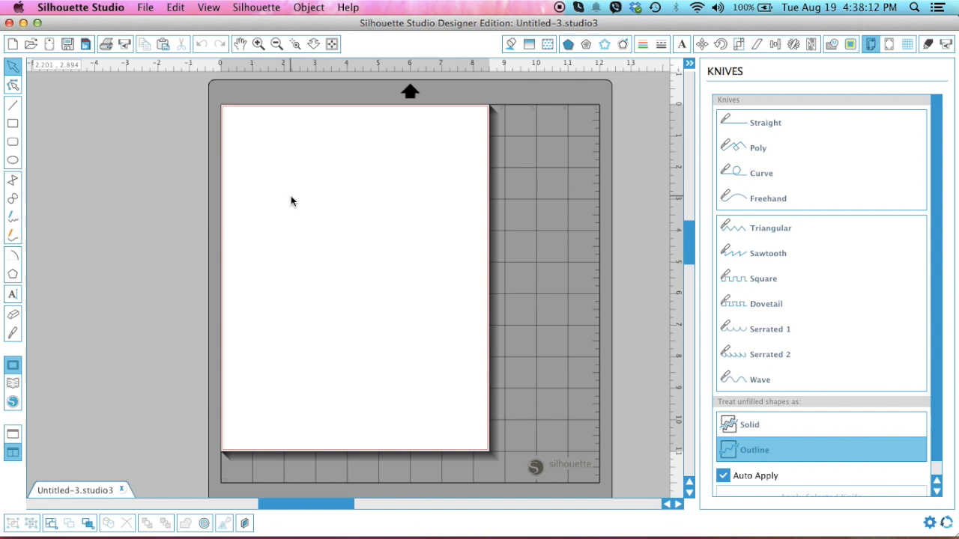
{"action": "left_click", "coordinate": [144, 7]}
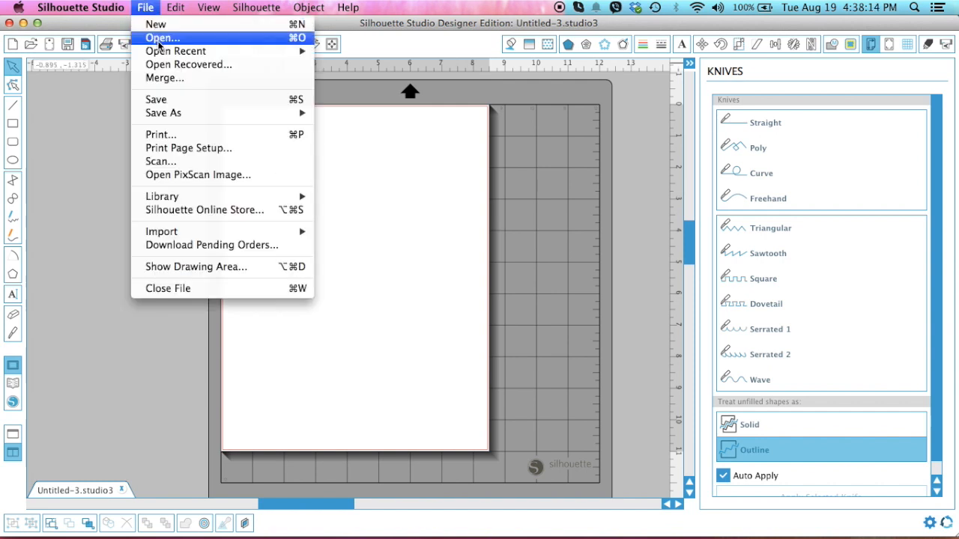
{"action": "mouse_move", "coordinate": [159, 51]}
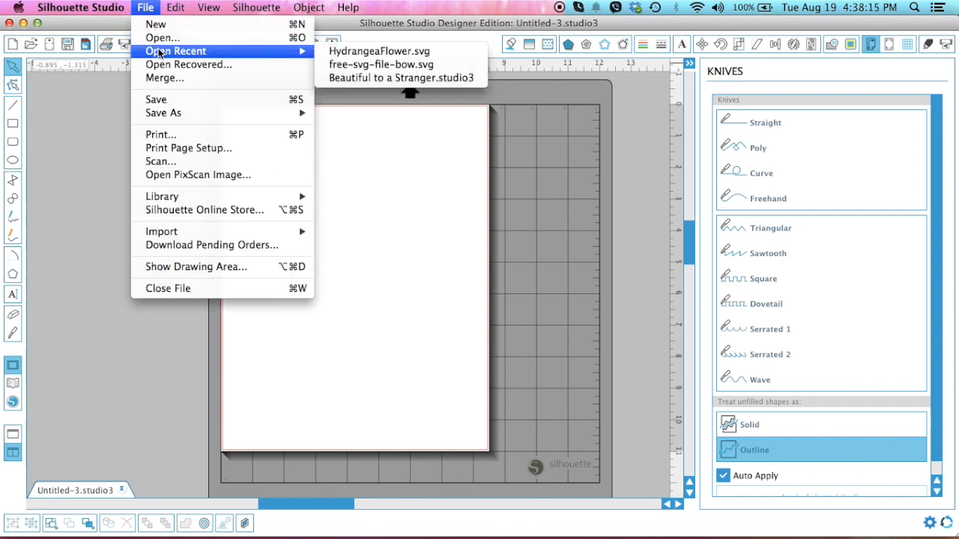
{"action": "left_click", "coordinate": [345, 66]}
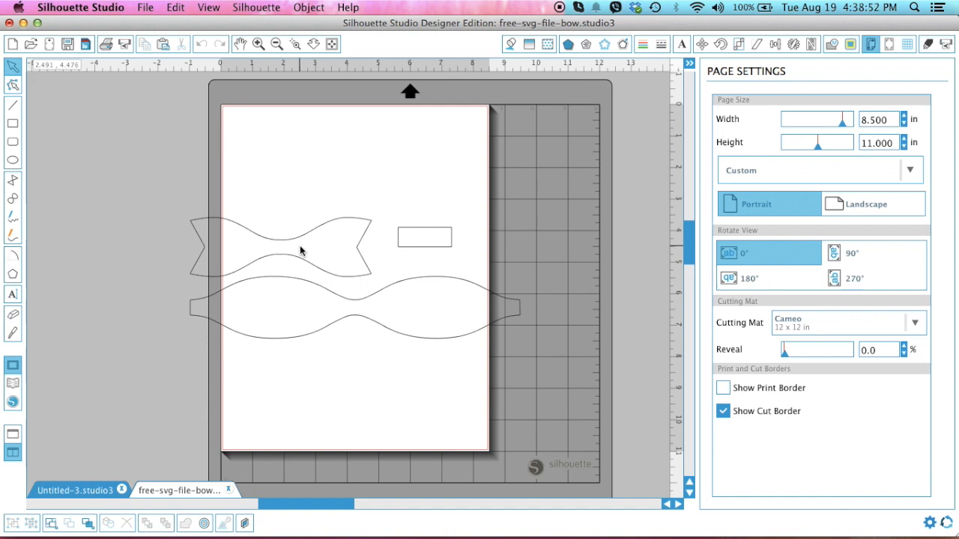
Step: Rotate the grouped bow pieces 90° clockwise
{"action": "left_click", "coordinate": [298, 244]}
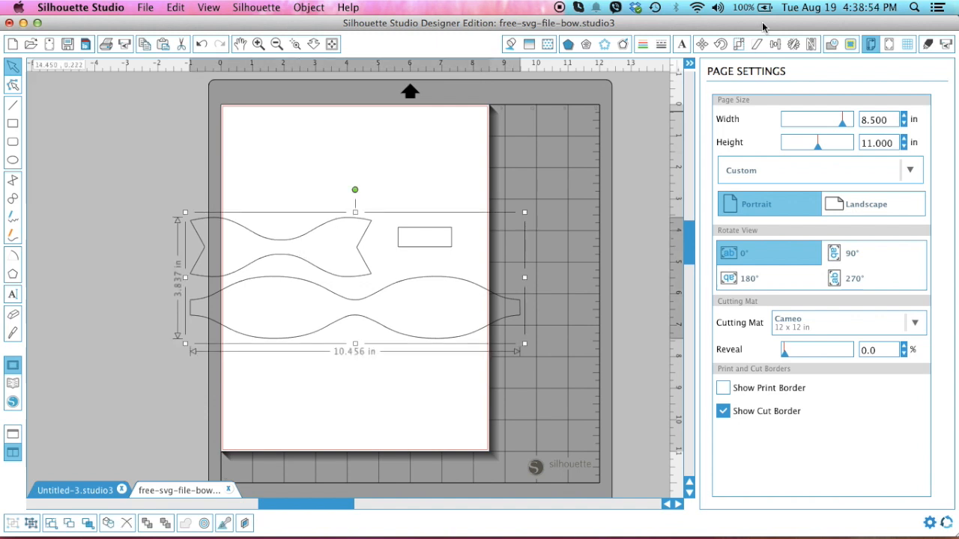
{"action": "left_click", "coordinate": [721, 44]}
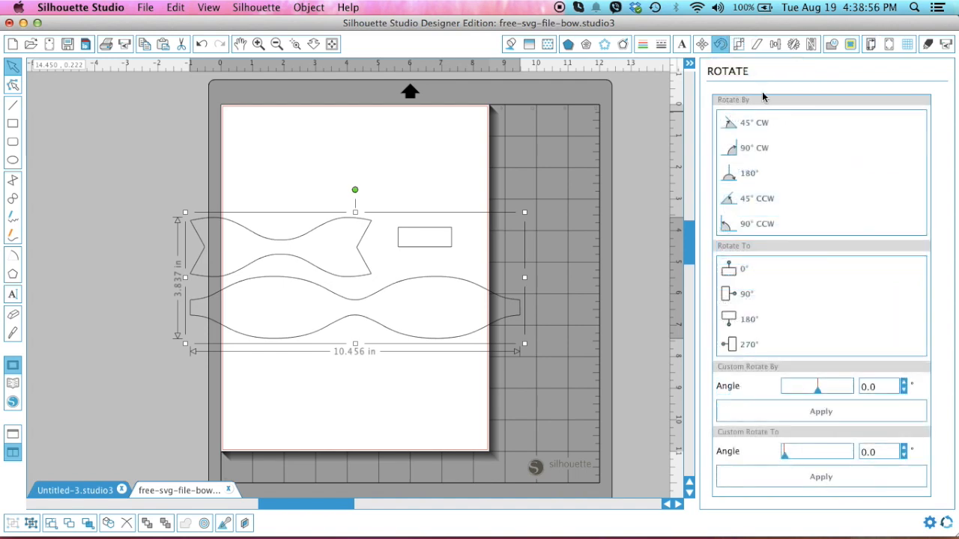
{"action": "left_click", "coordinate": [754, 147]}
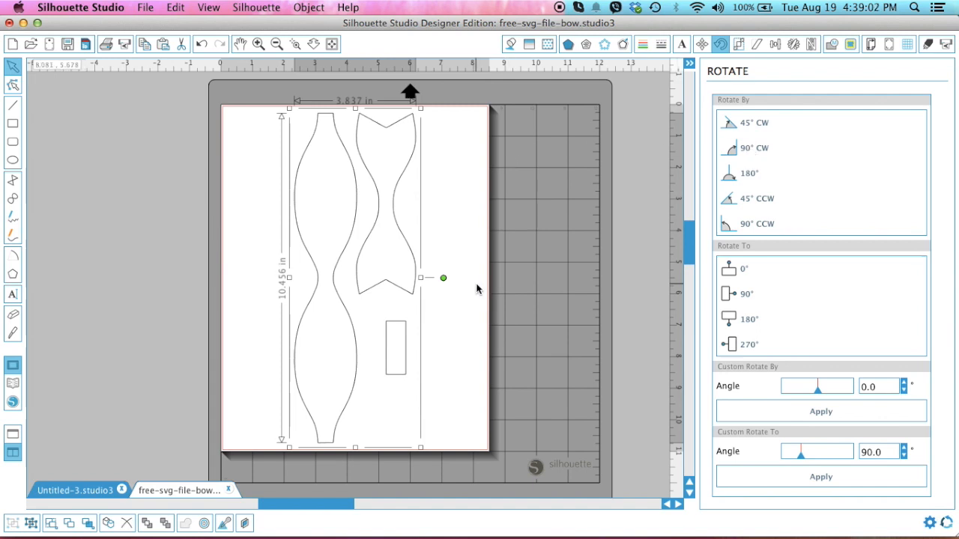
Step: Enlarge the grouped bow proportionally to about 16.6 in long and 6.1 in wide, keeping the tailed piece within the page width
{"action": "scroll", "coordinate": [477, 289], "scroll_direction": "down", "scroll_amount": 2}
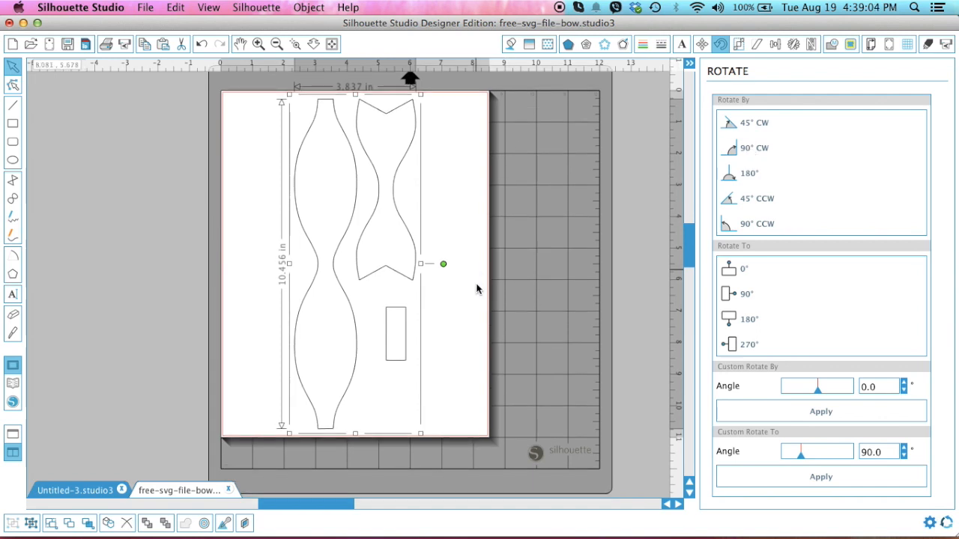
{"action": "scroll", "coordinate": [476, 289], "scroll_direction": "down", "scroll_amount": 10}
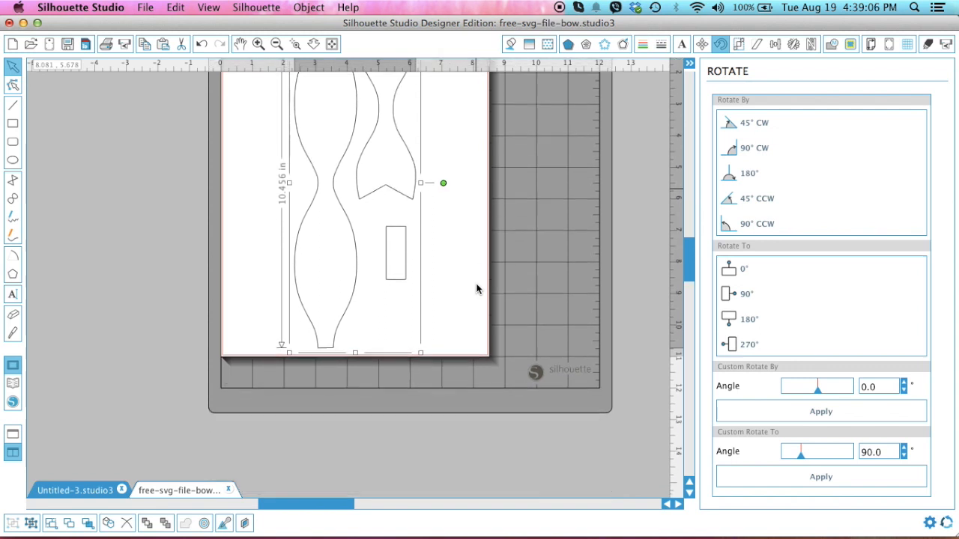
{"action": "scroll", "coordinate": [476, 289], "scroll_direction": "down", "scroll_amount": 8}
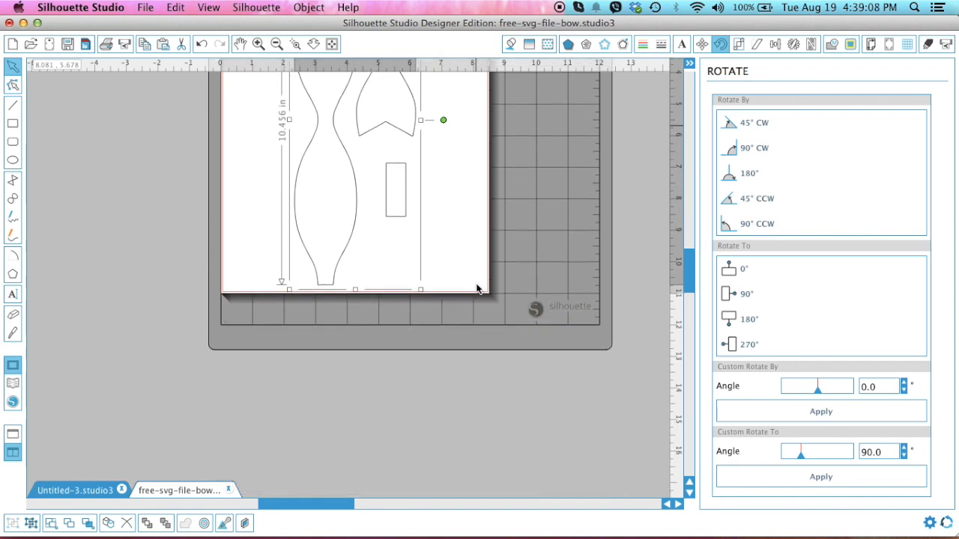
{"action": "left_click_drag", "start_coordinate": [420, 279], "coordinate": [531, 416]}
{"action": "left_click", "coordinate": [535, 417]}
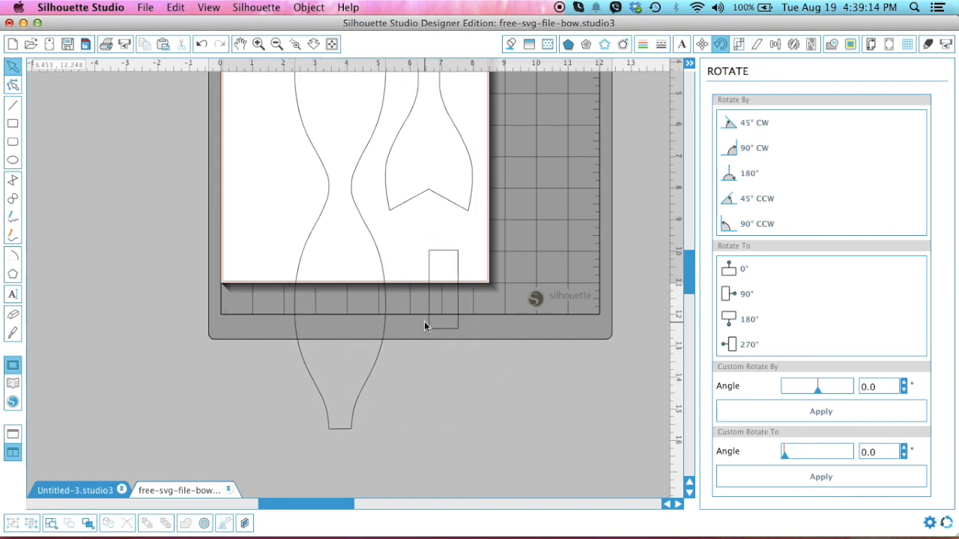
{"action": "left_click", "coordinate": [387, 325]}
{"action": "left_click_drag", "start_coordinate": [278, 435], "coordinate": [257, 467]}
{"action": "scroll", "coordinate": [403, 234], "scroll_direction": "up", "scroll_amount": 3}
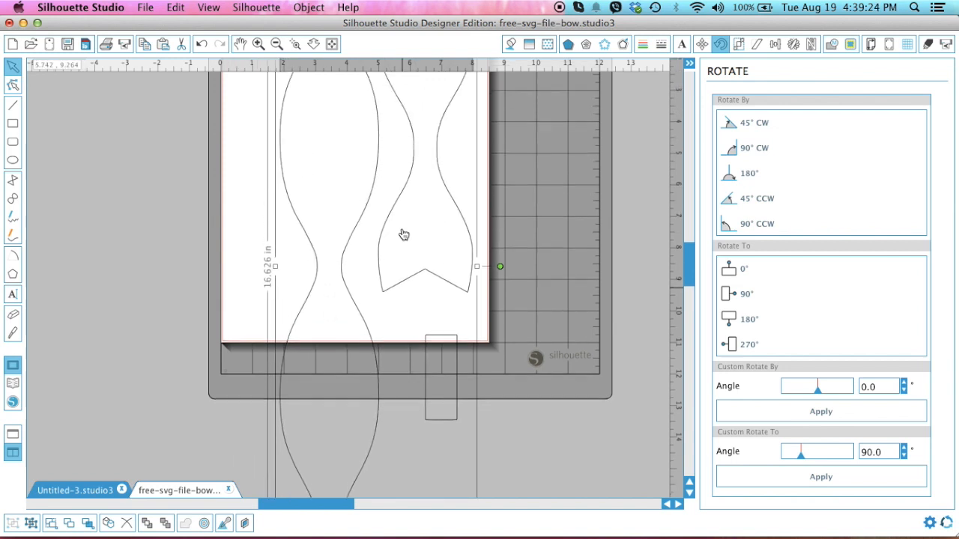
{"action": "scroll", "coordinate": [403, 234], "scroll_direction": "up", "scroll_amount": 3}
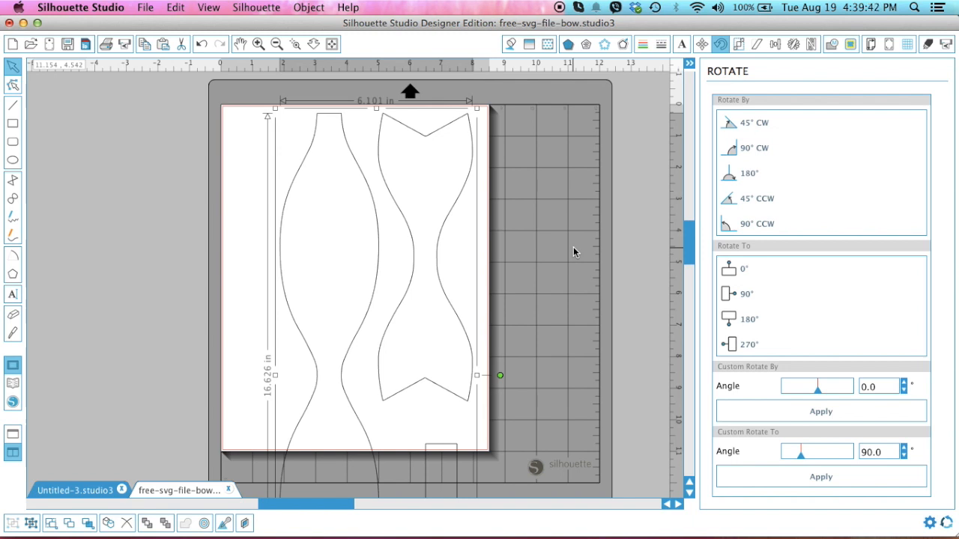
Step: Ungroup the bow pieces and shift the tailed piece slightly toward the page's right edge
{"action": "right_click", "coordinate": [438, 242]}
{"action": "left_click", "coordinate": [489, 413]}
{"action": "left_click", "coordinate": [503, 364]}
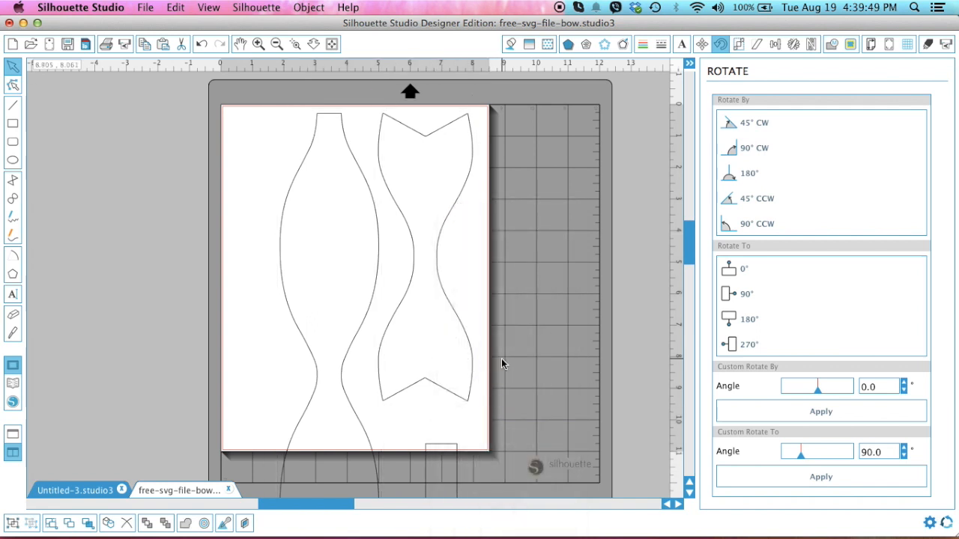
{"action": "left_click", "coordinate": [441, 279]}
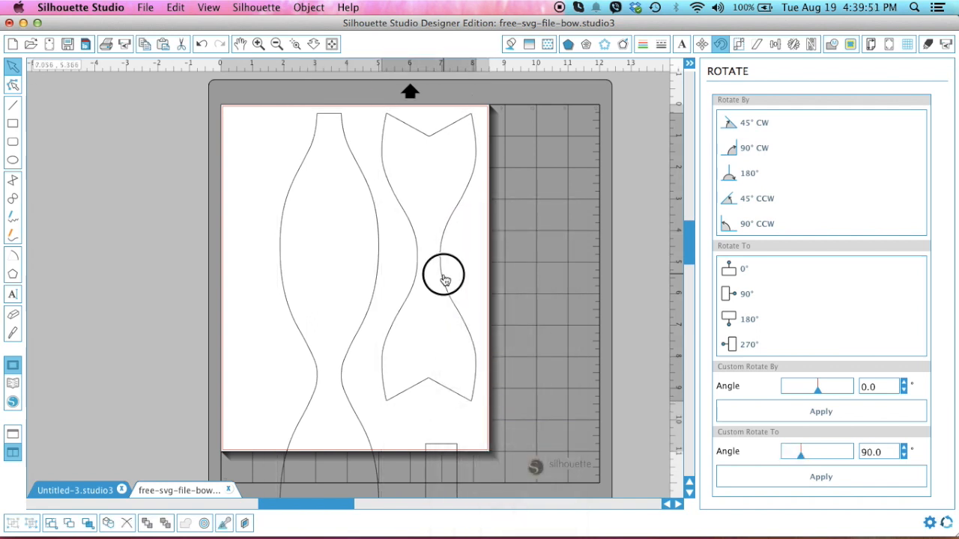
Step: Rotate the small center rectangle 90° clockwise and place it just below the tailed piece, inside the page
{"action": "left_click", "coordinate": [433, 445]}
{"action": "left_click_drag", "start_coordinate": [434, 444], "coordinate": [432, 409]}
{"action": "left_click", "coordinate": [768, 150]}
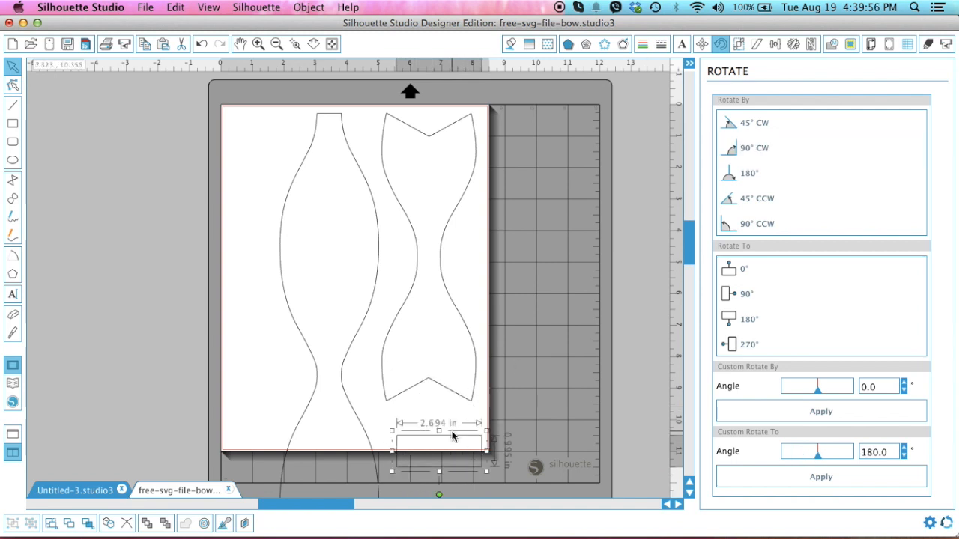
{"action": "left_click_drag", "start_coordinate": [442, 440], "coordinate": [432, 414]}
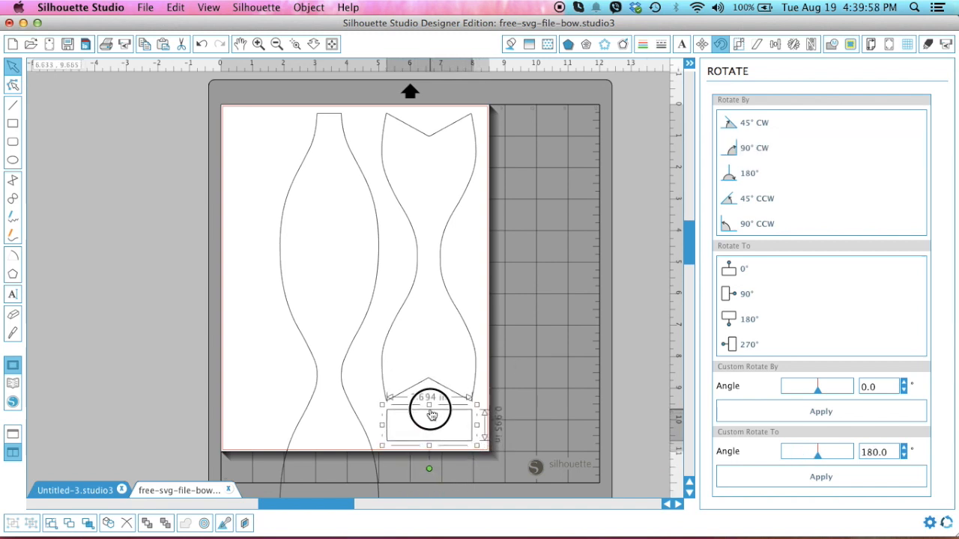
{"action": "left_click", "coordinate": [527, 385]}
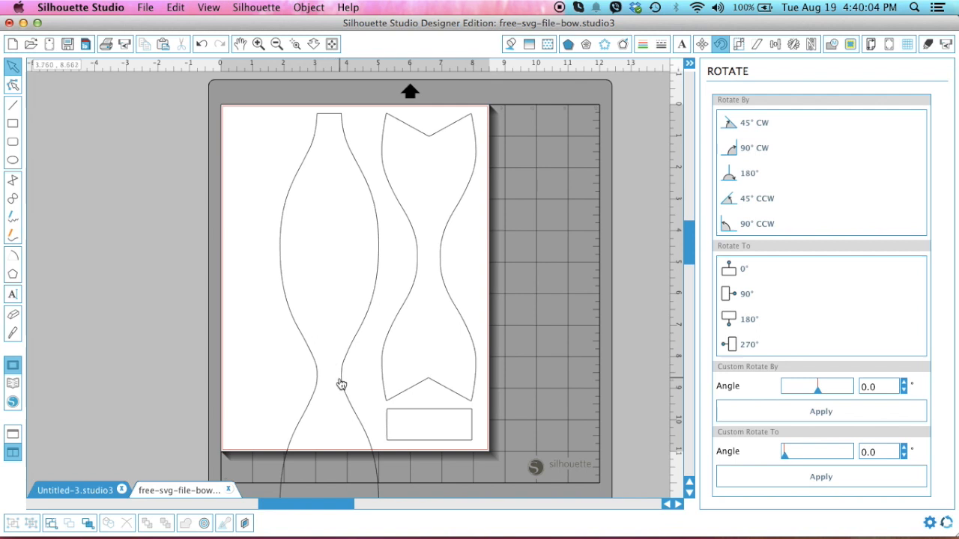
Step: Move the long loop piece up and left, and cut it in two across its narrow middle with the straight Knife
{"action": "left_click_drag", "start_coordinate": [338, 385], "coordinate": [318, 272]}
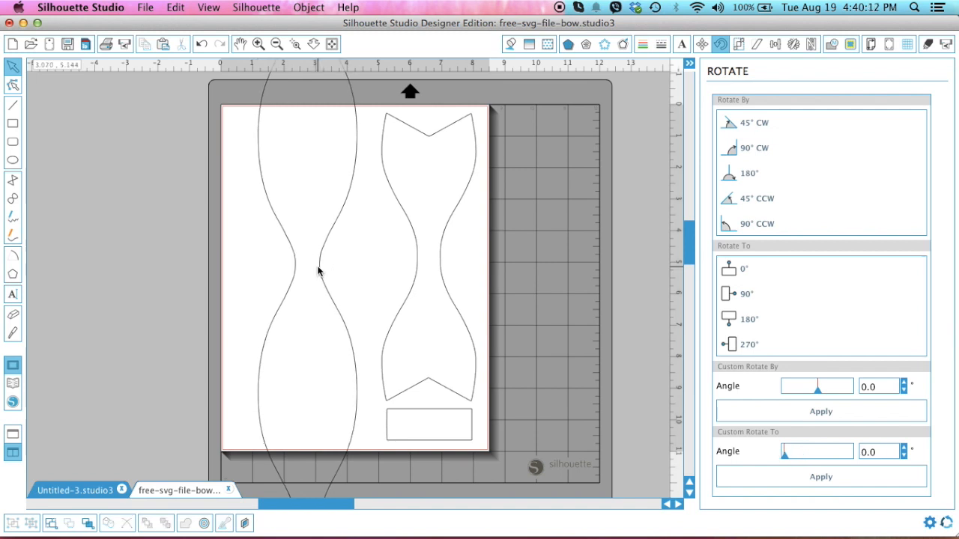
{"action": "left_click", "coordinate": [295, 47]}
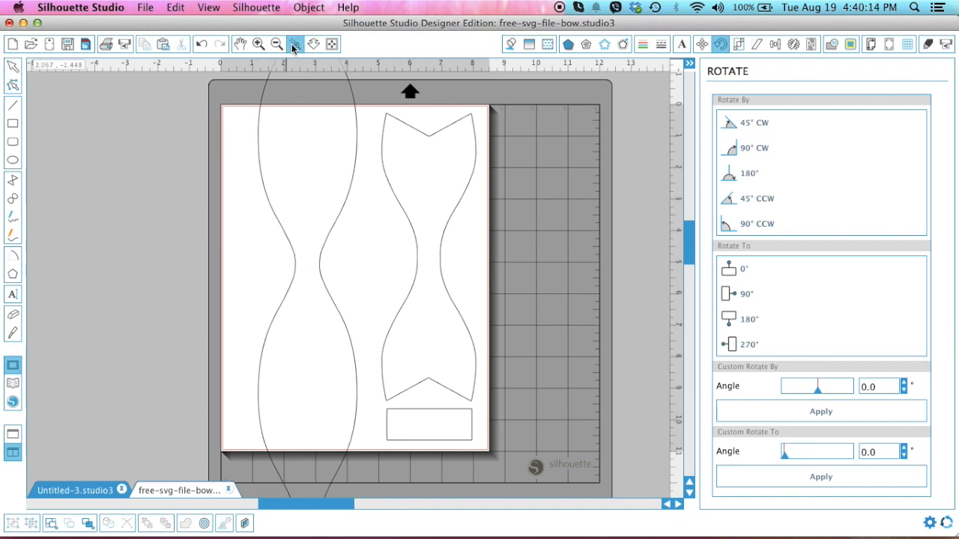
{"action": "left_click_drag", "start_coordinate": [270, 227], "coordinate": [341, 302]}
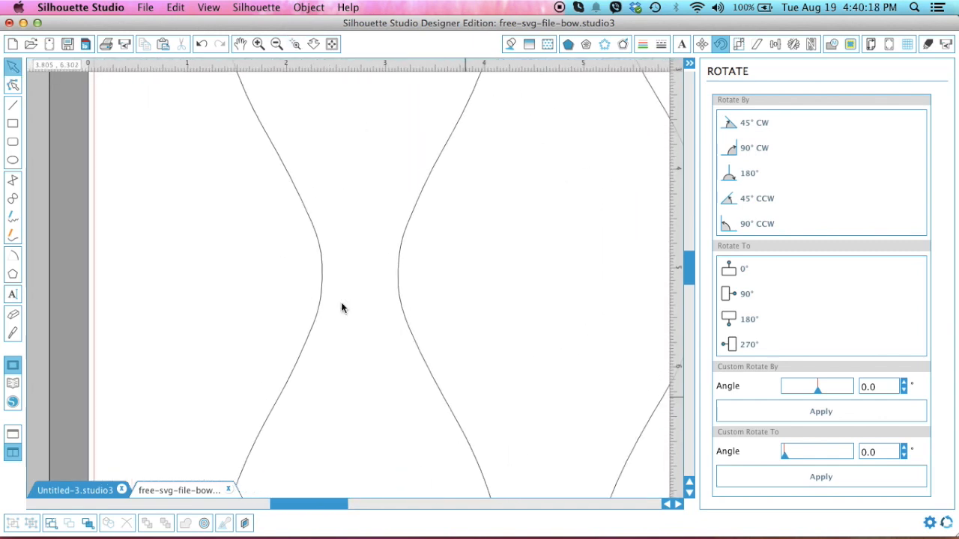
{"action": "left_click", "coordinate": [13, 335]}
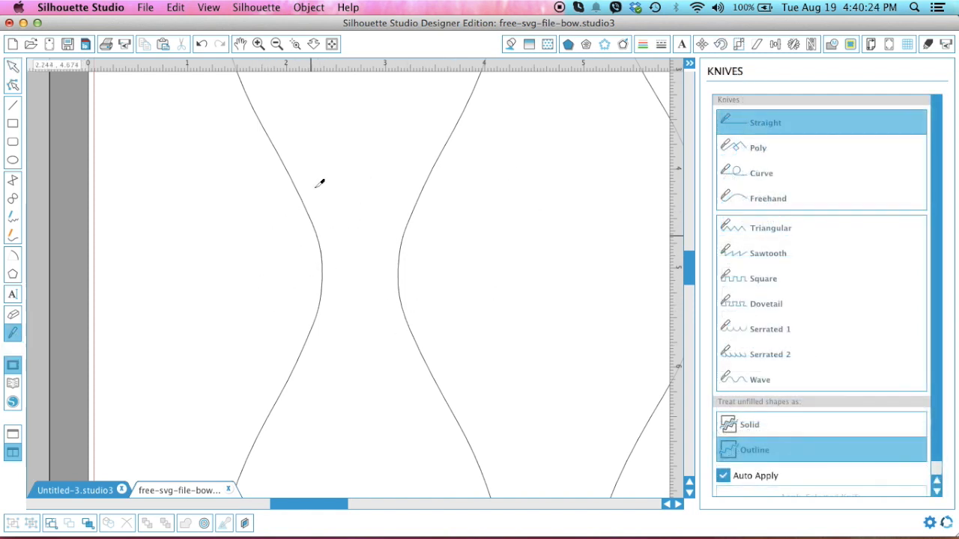
{"action": "left_click", "coordinate": [278, 42]}
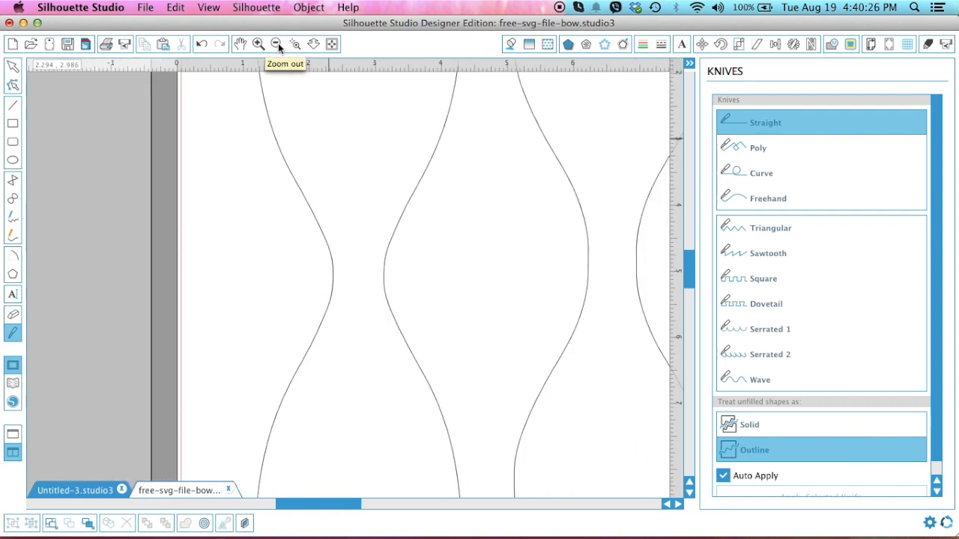
{"action": "left_click", "coordinate": [278, 42]}
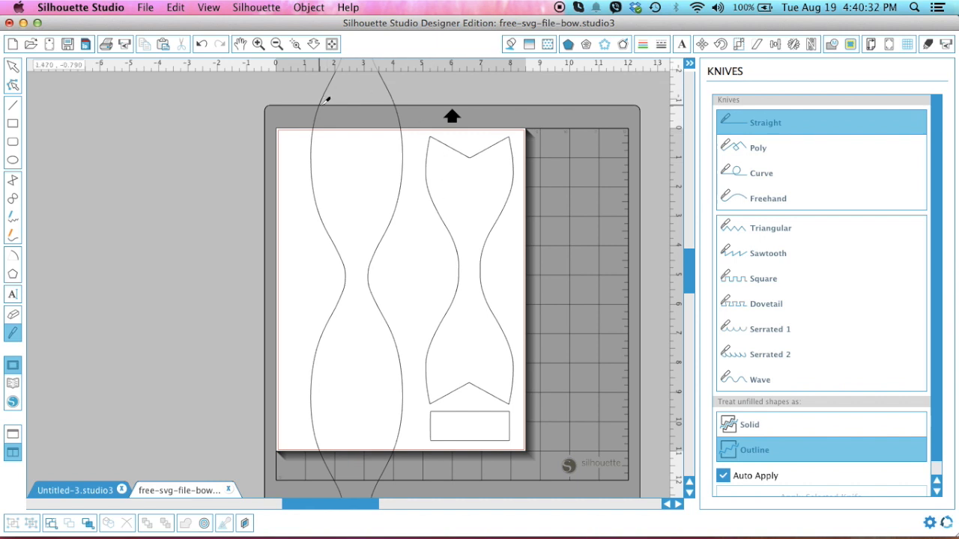
{"action": "left_click", "coordinate": [295, 44]}
{"action": "left_click_drag", "start_coordinate": [324, 244], "coordinate": [386, 301]}
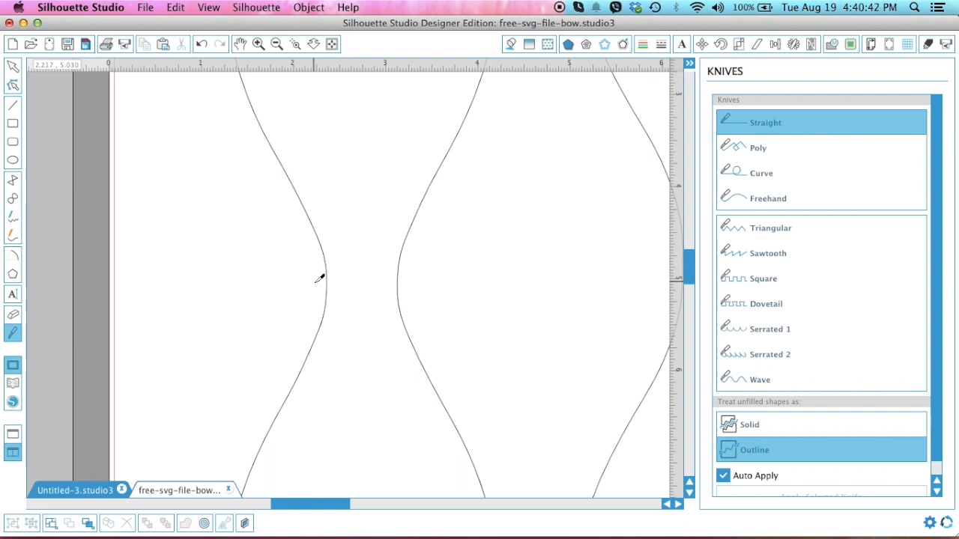
{"action": "left_click_drag", "start_coordinate": [314, 281], "coordinate": [333, 282]}
{"action": "left_click_drag", "start_coordinate": [366, 282], "coordinate": [410, 283]}
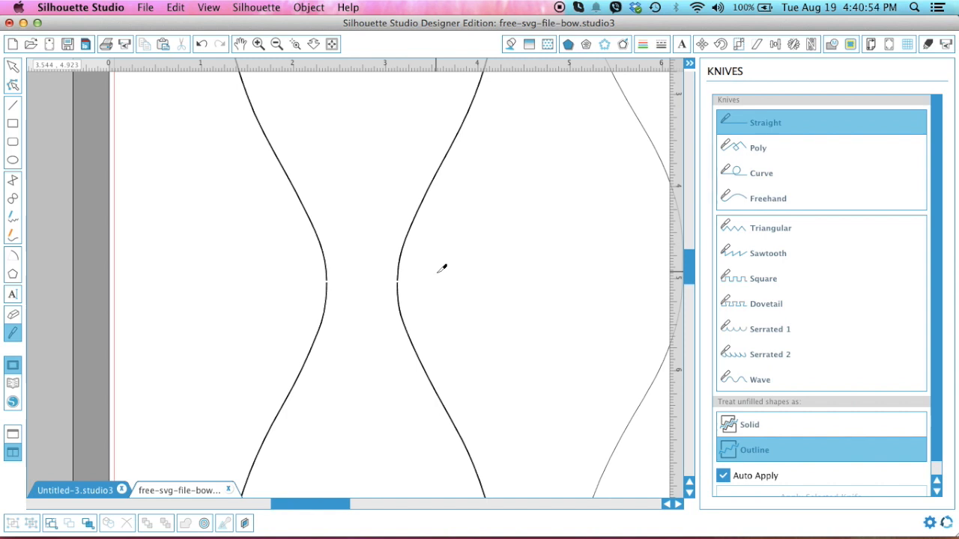
{"action": "key", "text": "Escape"}
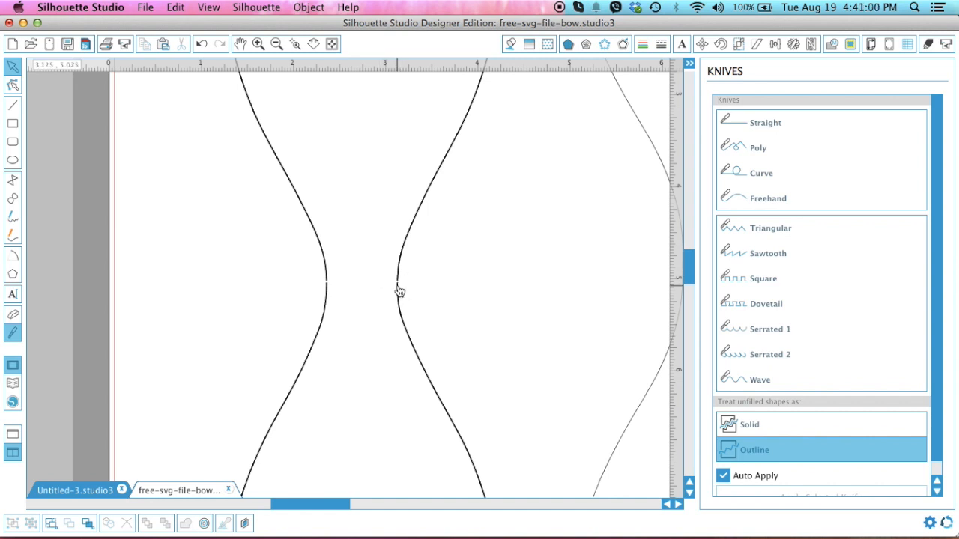
Step: Separate the two halves of the long loop piece and place both within the page's left part, the lower half overlapping its neighbors
{"action": "left_click", "coordinate": [278, 43]}
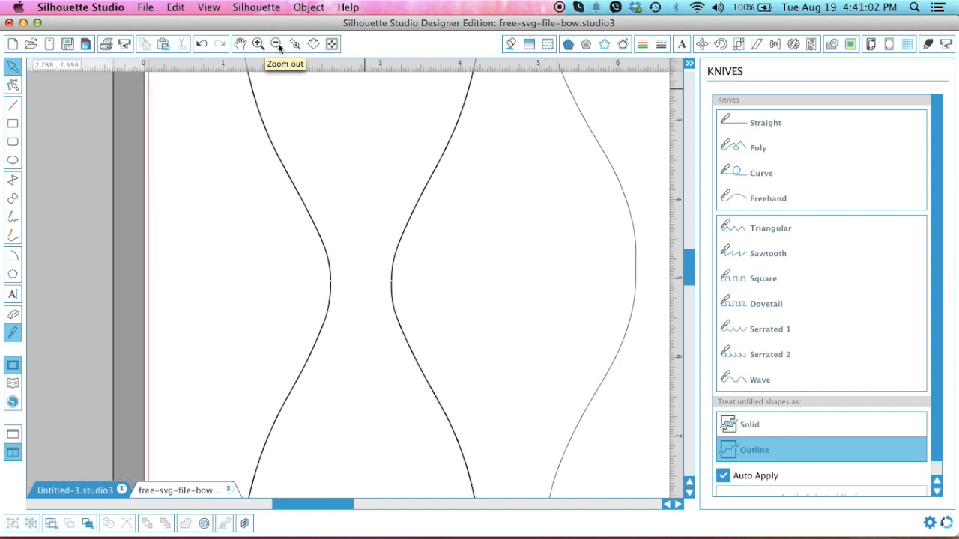
{"action": "left_click", "coordinate": [278, 47]}
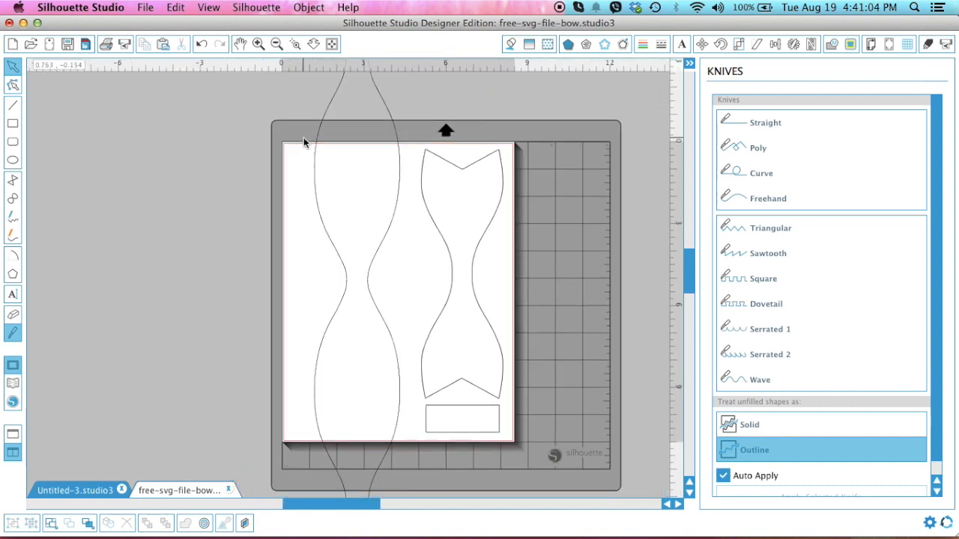
{"action": "left_click_drag", "start_coordinate": [318, 168], "coordinate": [293, 272]}
{"action": "left_click", "coordinate": [359, 304]}
{"action": "left_click_drag", "start_coordinate": [382, 322], "coordinate": [412, 239]}
Step: Select all the bow pieces and scale them down together from the upper-left corner
{"action": "left_click_drag", "start_coordinate": [229, 110], "coordinate": [601, 472]}
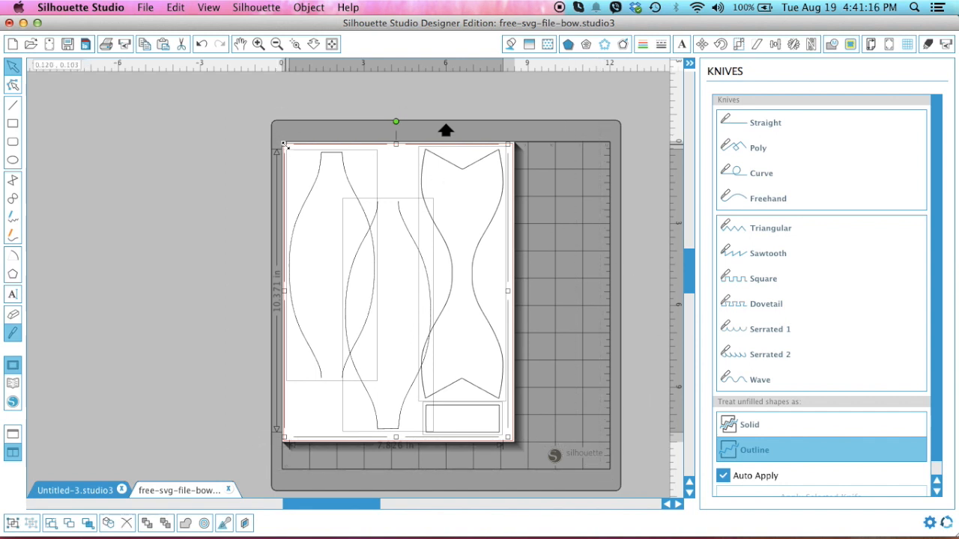
{"action": "left_click_drag", "start_coordinate": [284, 144], "coordinate": [321, 160]}
{"action": "left_click", "coordinate": [253, 186]}
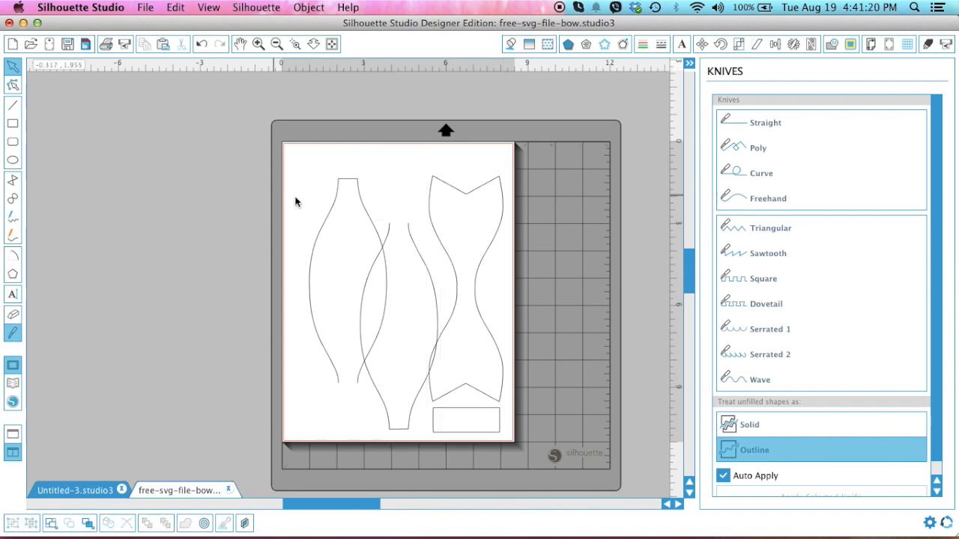
Step: Move the upper loop half to the page's upper-left corner and the tailed piece upward, and nudge the lower half to reduce the overlap
{"action": "left_click", "coordinate": [335, 206]}
{"action": "left_click_drag", "start_coordinate": [335, 206], "coordinate": [316, 180]}
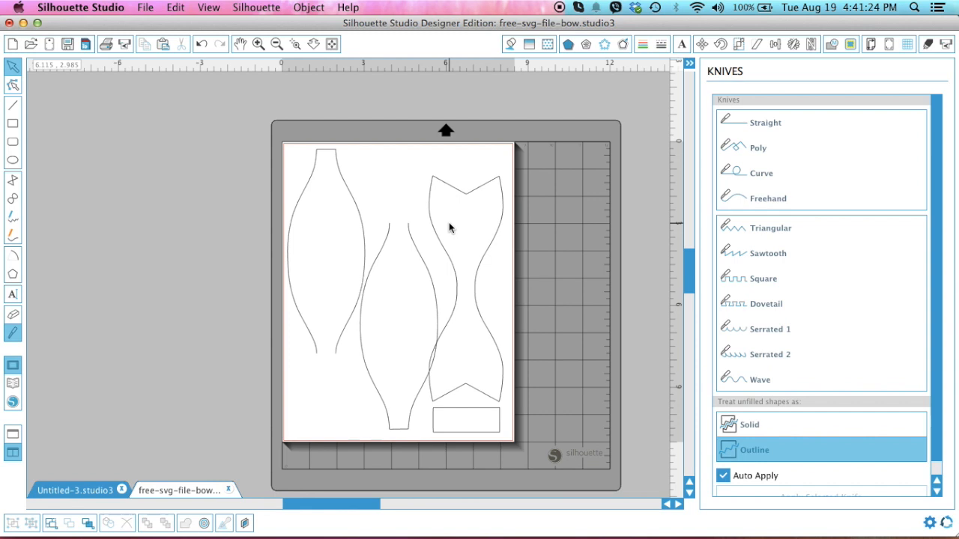
{"action": "left_click_drag", "start_coordinate": [435, 231], "coordinate": [437, 204]}
{"action": "left_click", "coordinate": [413, 208]}
{"action": "left_click_drag", "start_coordinate": [417, 260], "coordinate": [413, 260]}
Step: Scale all the pieces down slightly to about 10 in overall height and nudge the two loop halves clear of their neighbors
{"action": "left_click_drag", "start_coordinate": [221, 119], "coordinate": [580, 458]}
{"action": "left_click_drag", "start_coordinate": [281, 144], "coordinate": [292, 152]}
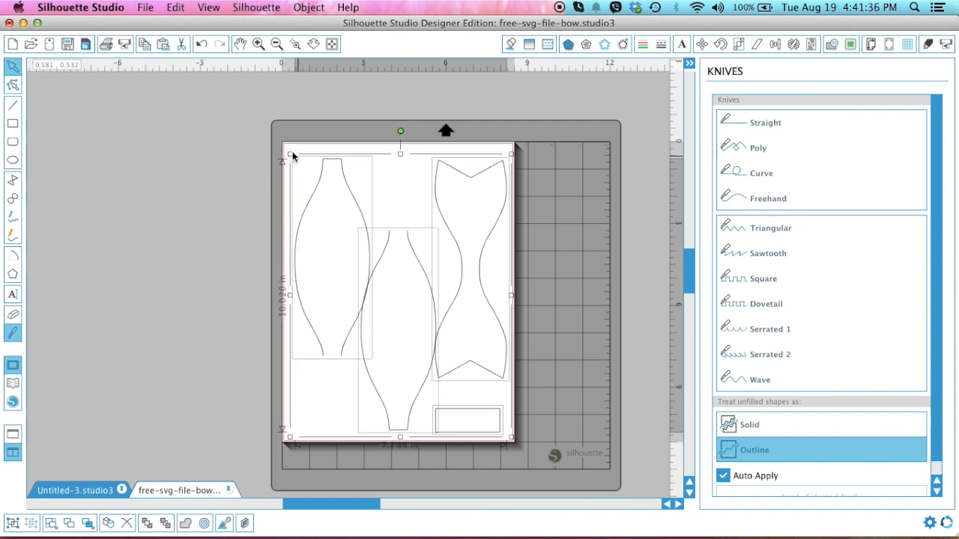
{"action": "left_click", "coordinate": [229, 181]}
{"action": "left_click_drag", "start_coordinate": [313, 202], "coordinate": [306, 194]}
{"action": "mouse_move", "coordinate": [414, 263]}
{"action": "left_mouse_down"}
{"action": "mouse_move", "coordinate": [407, 255]}
{"action": "mouse_move", "coordinate": [410, 266]}
{"action": "left_mouse_up"}
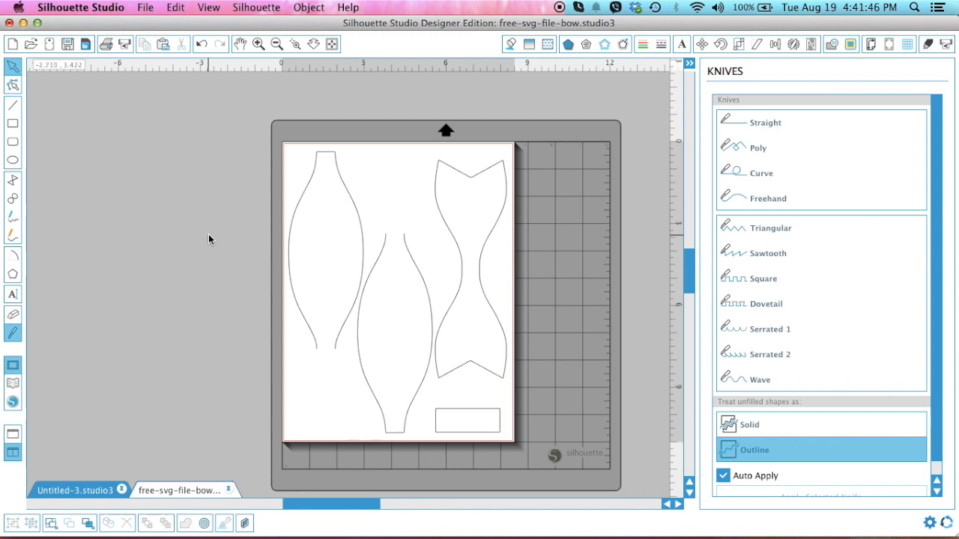
Step: Draw a straight horizontal line about 0.69 in long across the open top end of the lower loop half
{"action": "scroll", "coordinate": [277, 210], "scroll_direction": "right", "scroll_amount": 3}
{"action": "scroll", "coordinate": [277, 209], "scroll_direction": "down", "scroll_amount": 1}
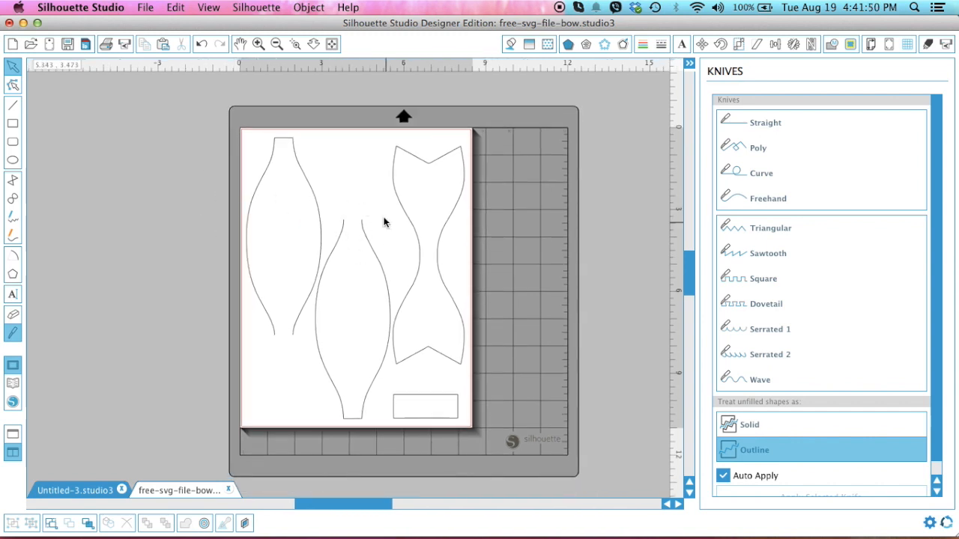
{"action": "left_click", "coordinate": [294, 45]}
{"action": "left_click_drag", "start_coordinate": [325, 198], "coordinate": [382, 264]}
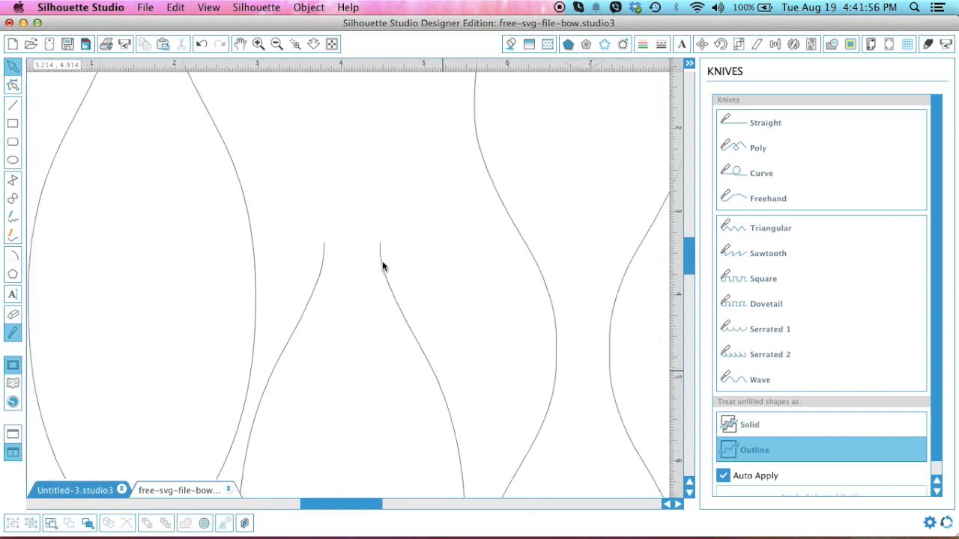
{"action": "scroll", "coordinate": [382, 264], "scroll_direction": "down", "scroll_amount": 2}
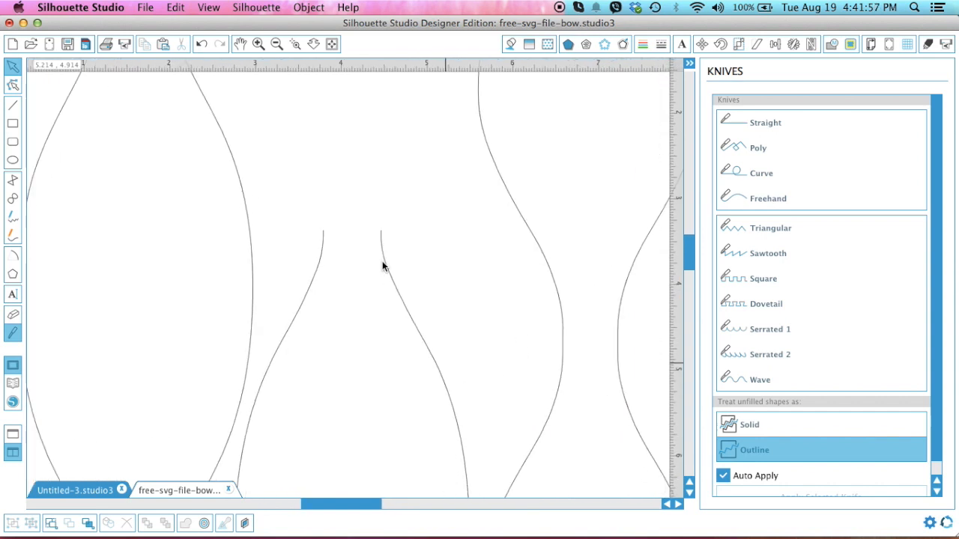
{"action": "left_click", "coordinate": [14, 107]}
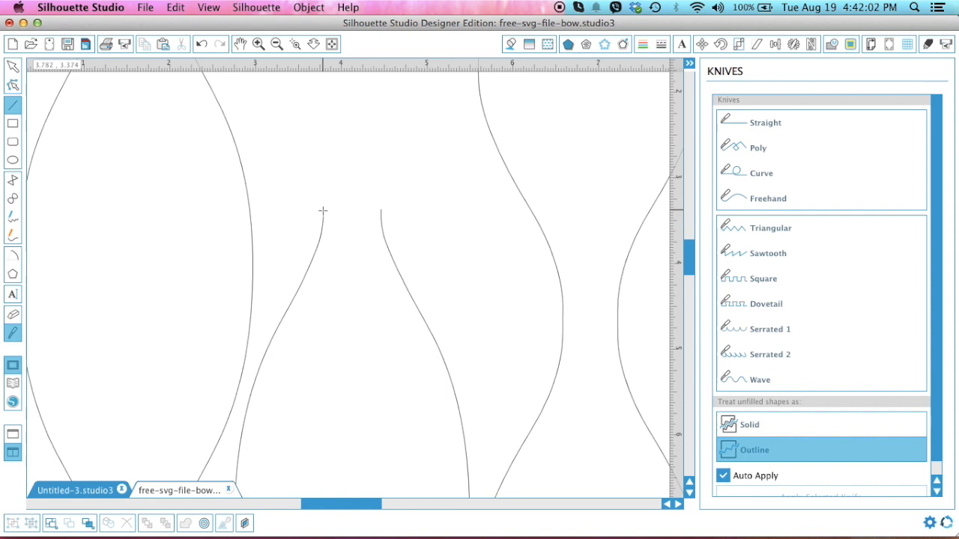
{"action": "left_click_drag", "start_coordinate": [323, 212], "coordinate": [382, 216]}
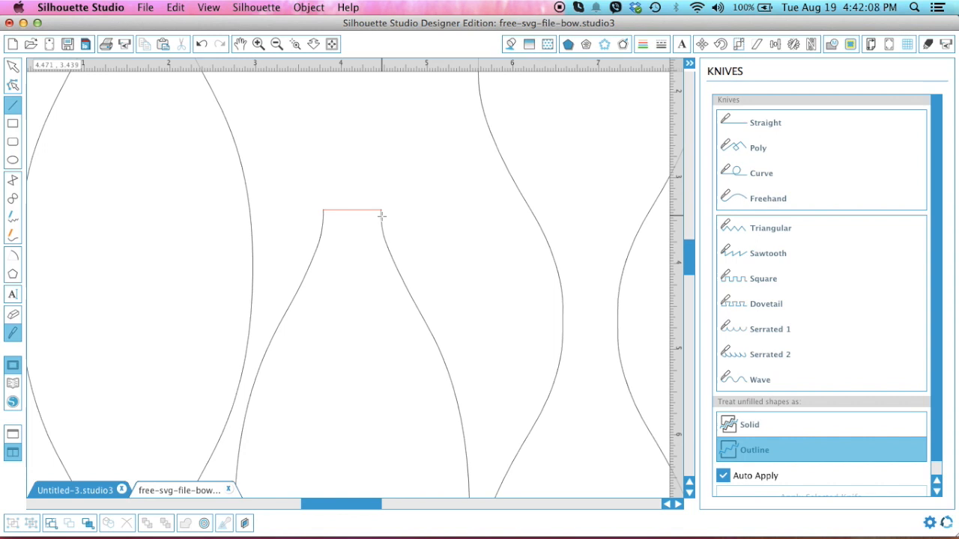
{"action": "key", "text": "Escape"}
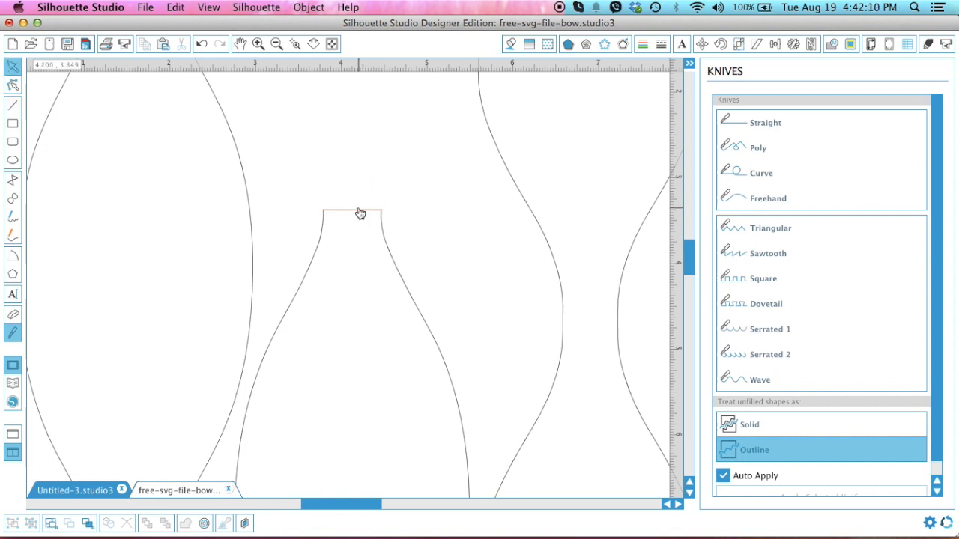
Step: Weld the closing line to the lower loop half
{"action": "left_click", "coordinate": [360, 212]}
{"action": "left_click", "coordinate": [449, 246]}
{"action": "left_click", "coordinate": [362, 214]}
{"action": "left_click", "coordinate": [341, 262]}
{"action": "left_click", "coordinate": [358, 215]}
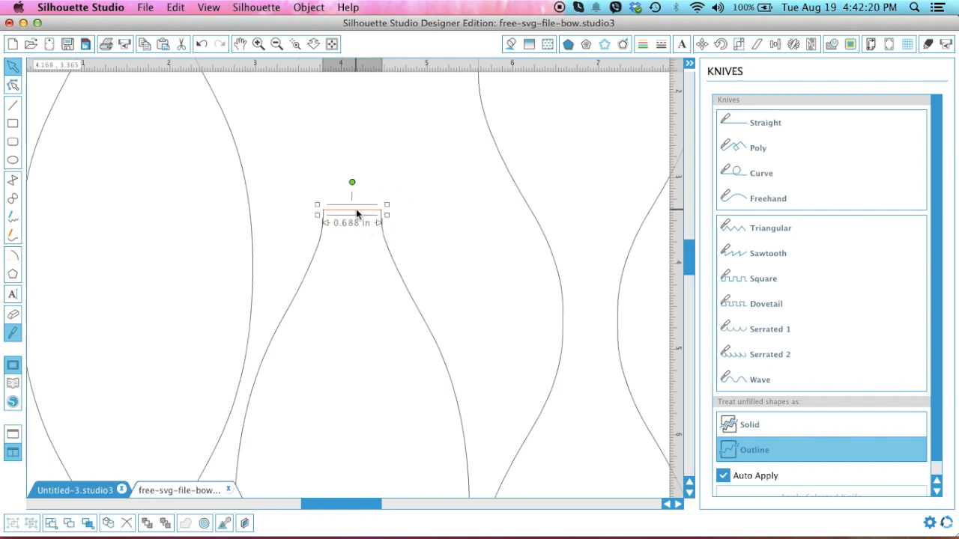
{"action": "left_click", "coordinate": [305, 287], "text": "shift"}
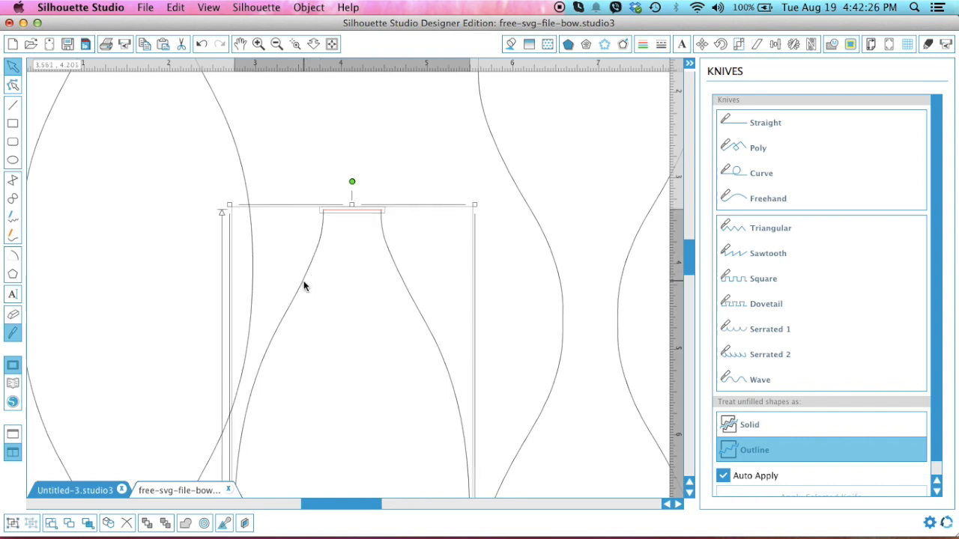
{"action": "right_click", "coordinate": [360, 209]}
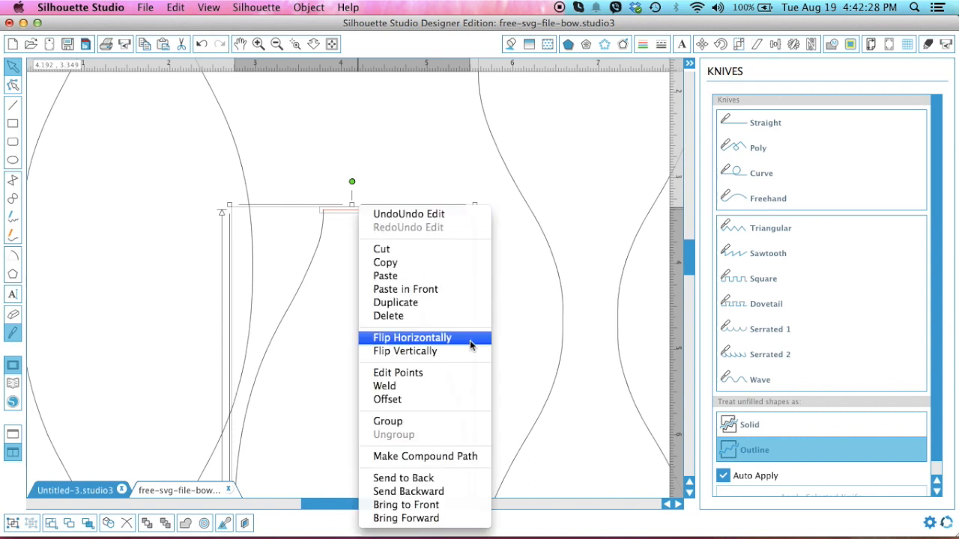
{"action": "left_click", "coordinate": [462, 386]}
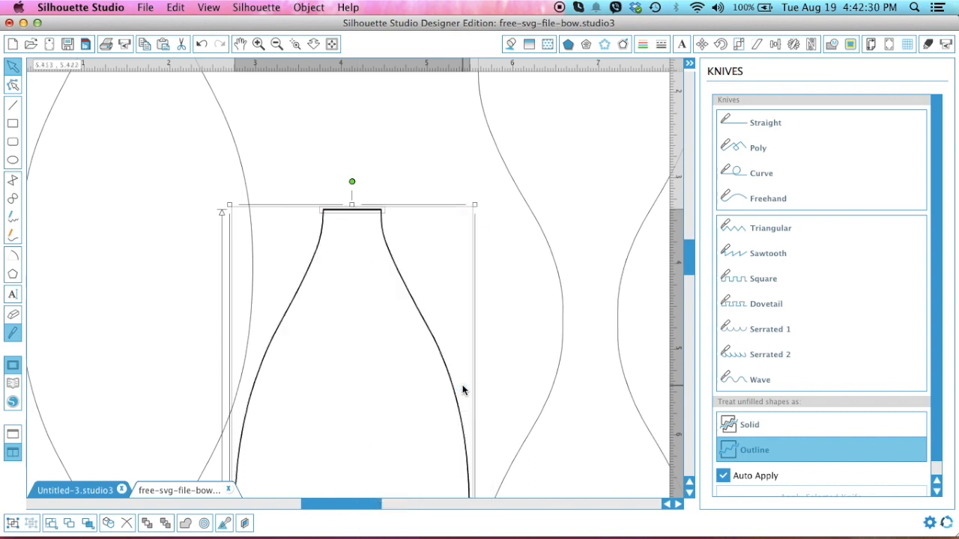
{"action": "left_click", "coordinate": [403, 191]}
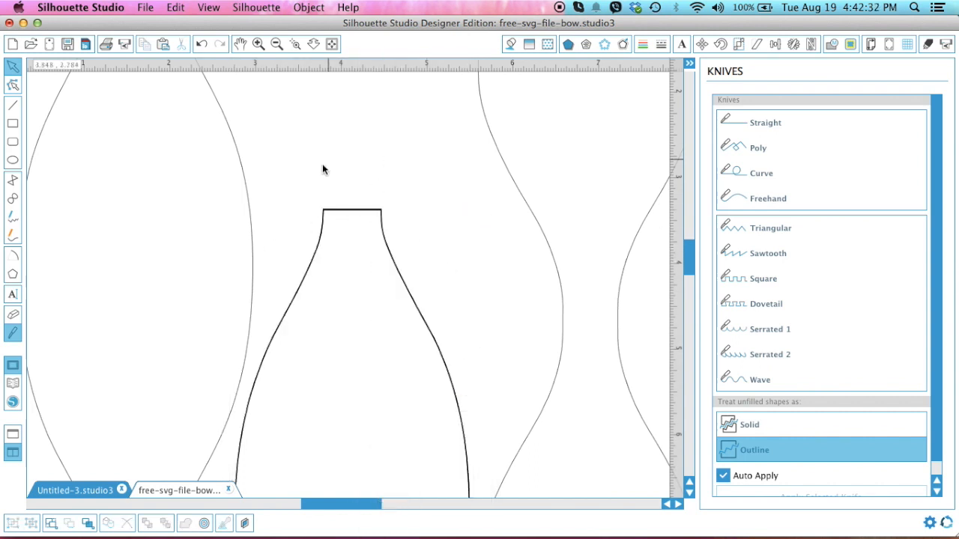
Step: Draw a rectangle about 0.69 in wide and 1.07 in high over the open bottom end of the upper loop half as a tab
{"action": "scroll", "coordinate": [180, 307], "scroll_direction": "left", "scroll_amount": 1}
{"action": "scroll", "coordinate": [180, 307], "scroll_direction": "down", "scroll_amount": 6}
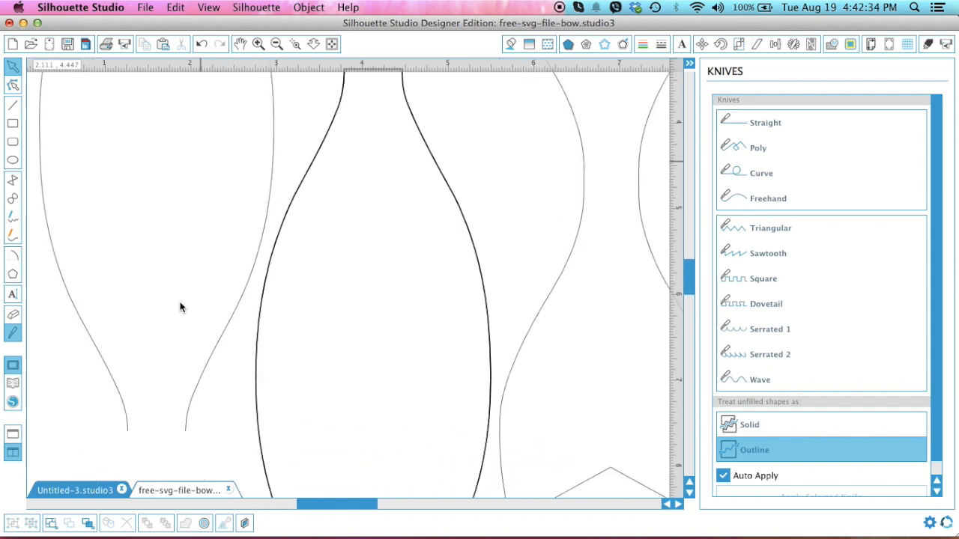
{"action": "scroll", "coordinate": [180, 307], "scroll_direction": "left", "scroll_amount": 1}
{"action": "scroll", "coordinate": [179, 308], "scroll_direction": "left", "scroll_amount": 7}
{"action": "scroll", "coordinate": [180, 307], "scroll_direction": "down", "scroll_amount": 2}
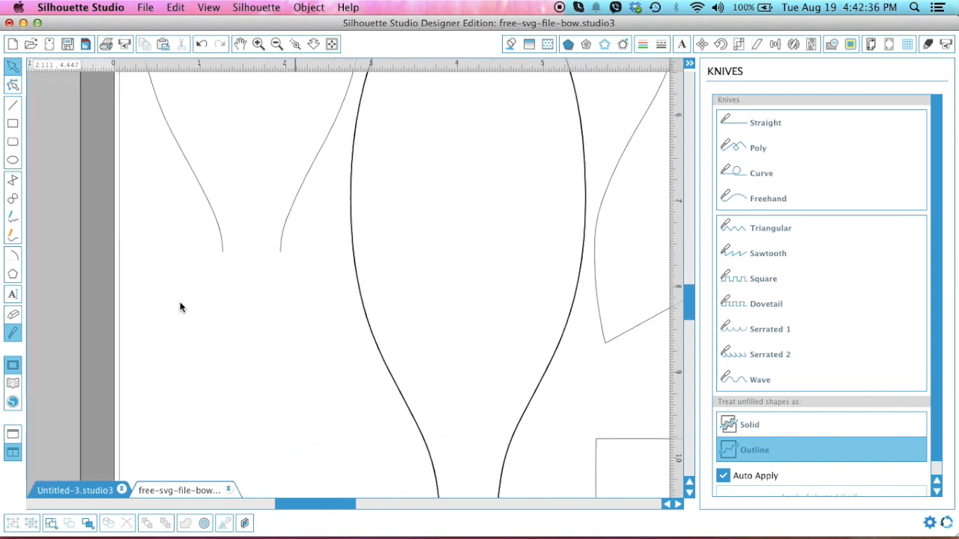
{"action": "left_click", "coordinate": [286, 190]}
{"action": "left_click", "coordinate": [227, 370]}
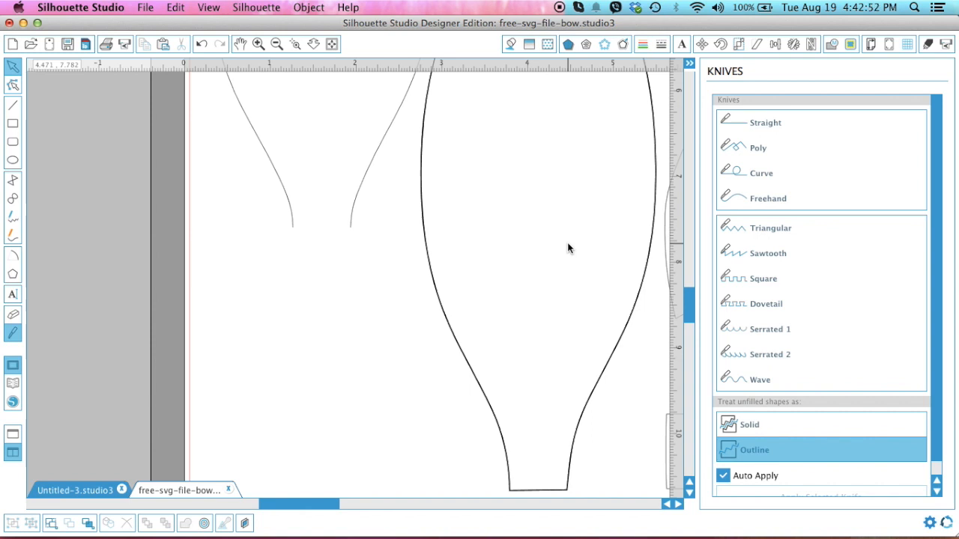
{"action": "left_click", "coordinate": [13, 123]}
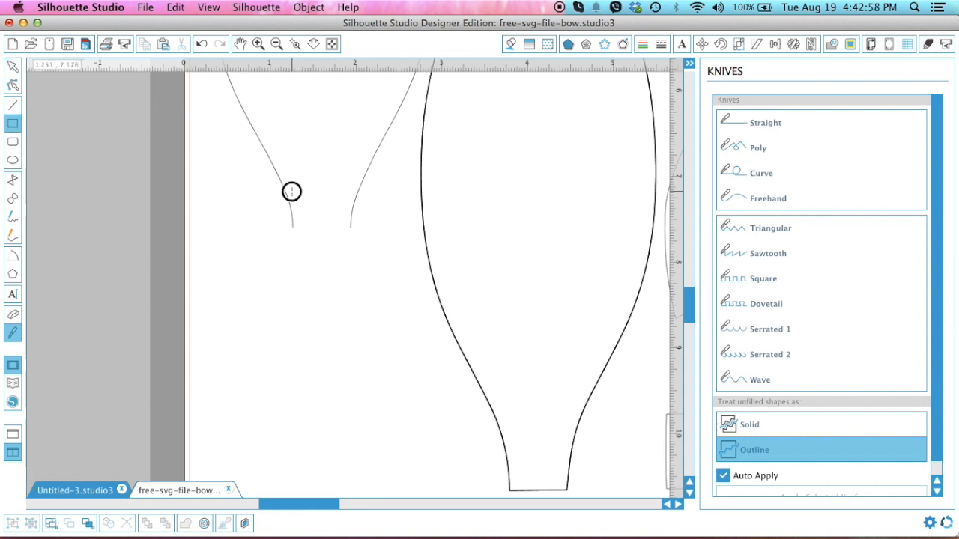
{"action": "left_click_drag", "start_coordinate": [292, 191], "coordinate": [352, 283]}
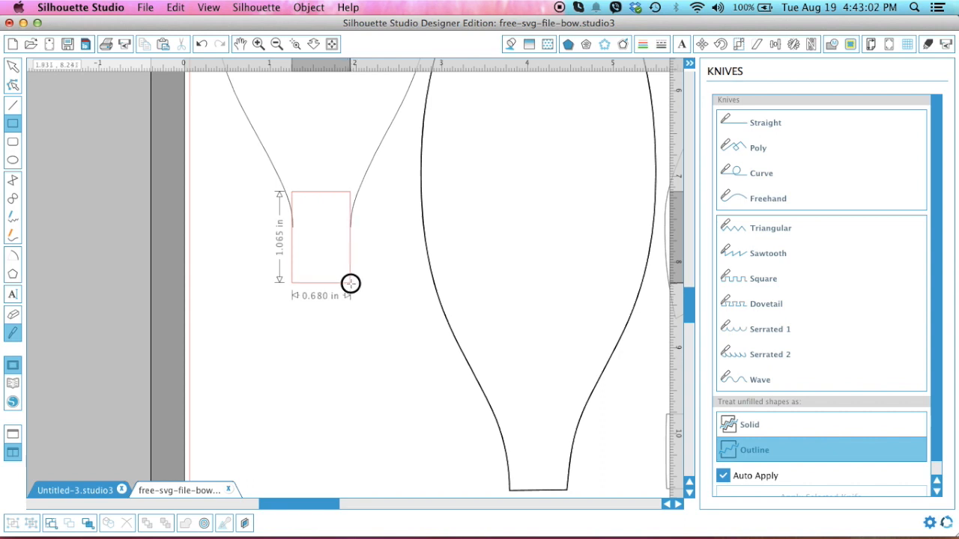
{"action": "left_click_drag", "start_coordinate": [351, 283], "coordinate": [351, 283]}
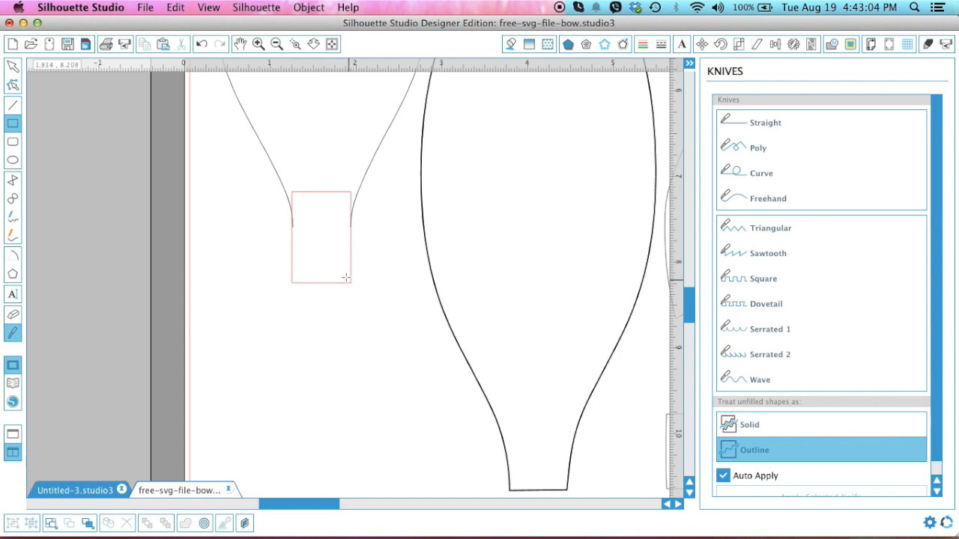
{"action": "key", "text": "Escape"}
Step: Narrow the tab rectangle to 0.68 in wide by moving its left edge inward
{"action": "left_click", "coordinate": [298, 257]}
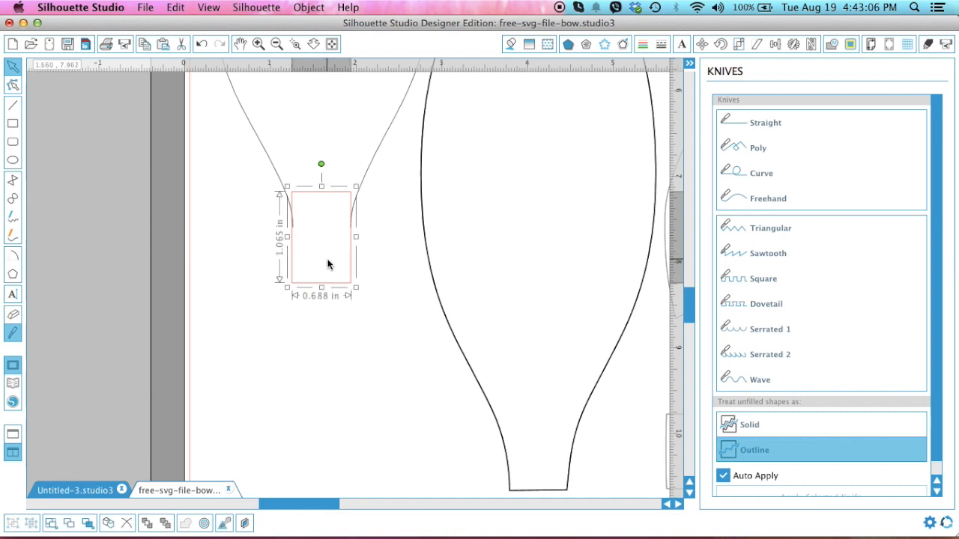
{"action": "left_click_drag", "start_coordinate": [289, 237], "coordinate": [287, 238]}
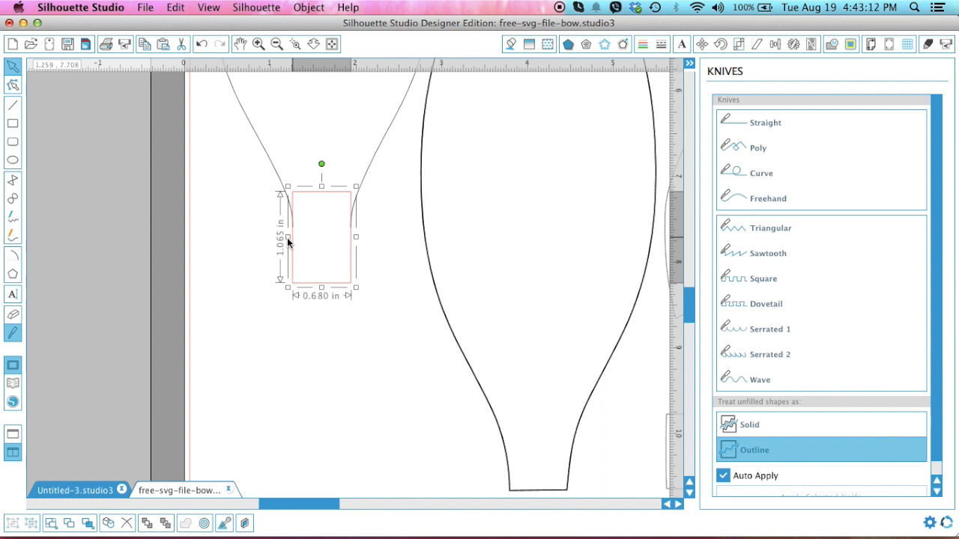
{"action": "left_click", "coordinate": [235, 206]}
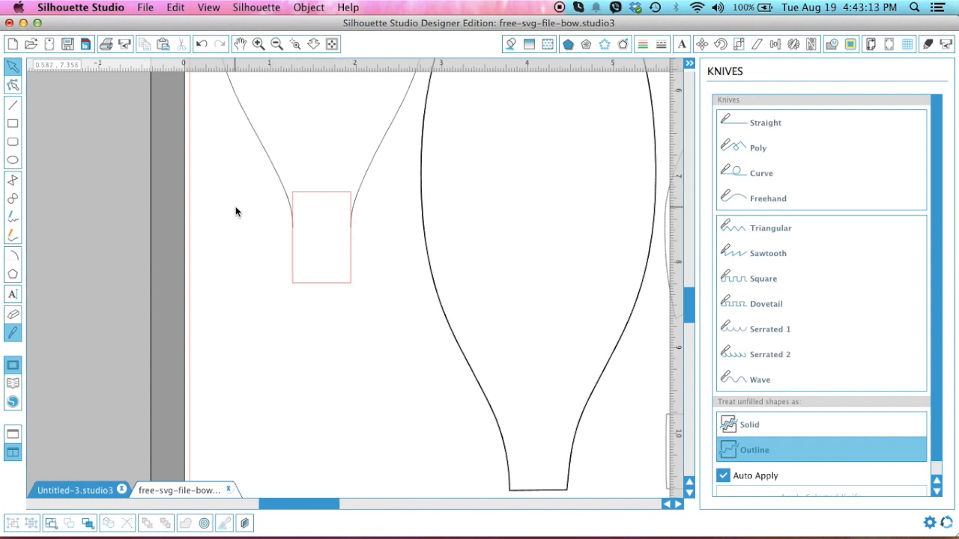
Step: Weld the tab rectangle to the upper loop half
{"action": "left_click", "coordinate": [328, 200]}
{"action": "left_click", "coordinate": [273, 161], "text": "shift"}
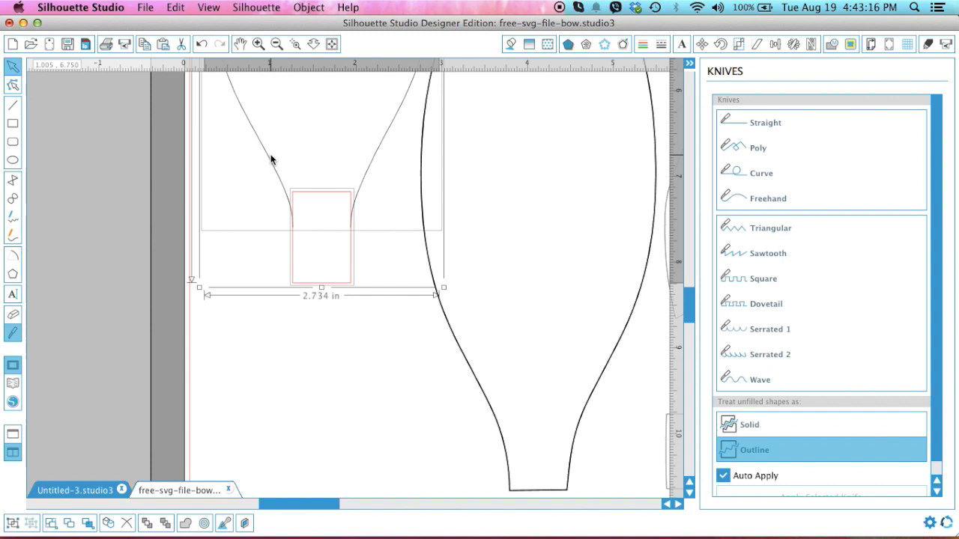
{"action": "right_click", "coordinate": [347, 199]}
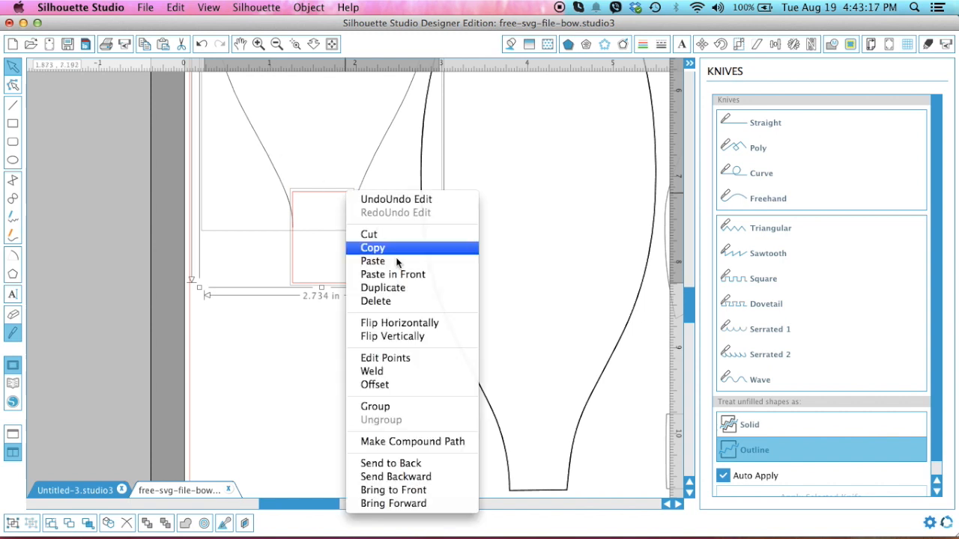
{"action": "left_click", "coordinate": [402, 370]}
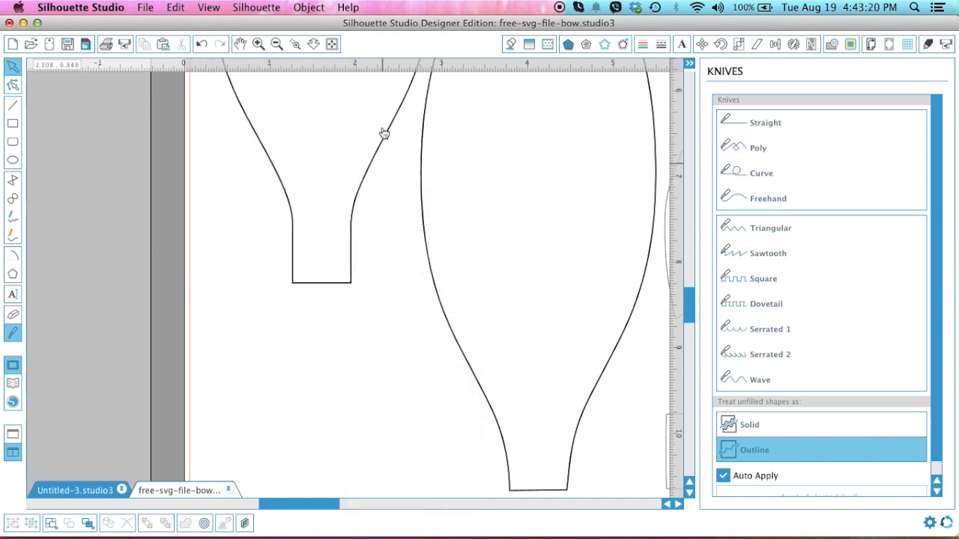
Step: Move the lower loop half beneath the upper one so that its top end overlaps the tab, to check the fit
{"action": "left_click", "coordinate": [277, 44]}
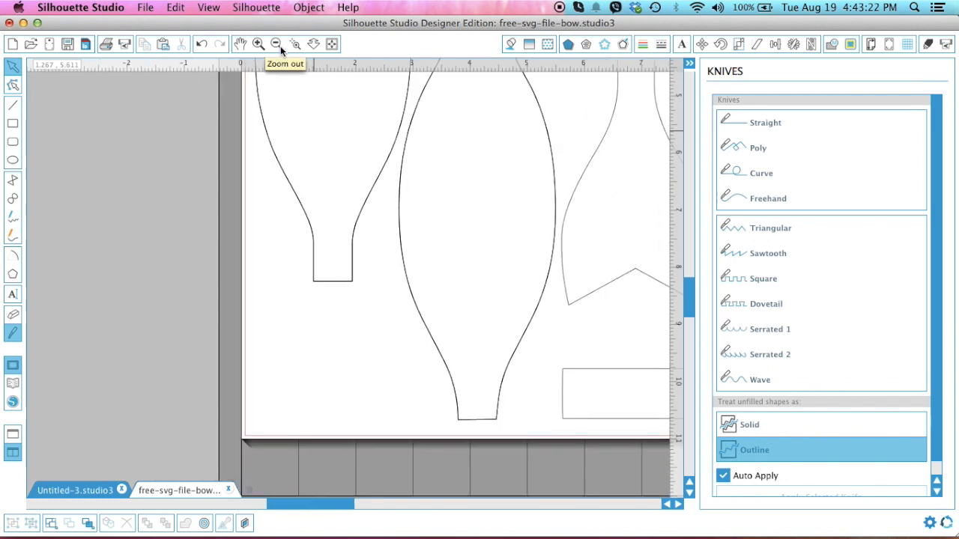
{"action": "left_click", "coordinate": [280, 48]}
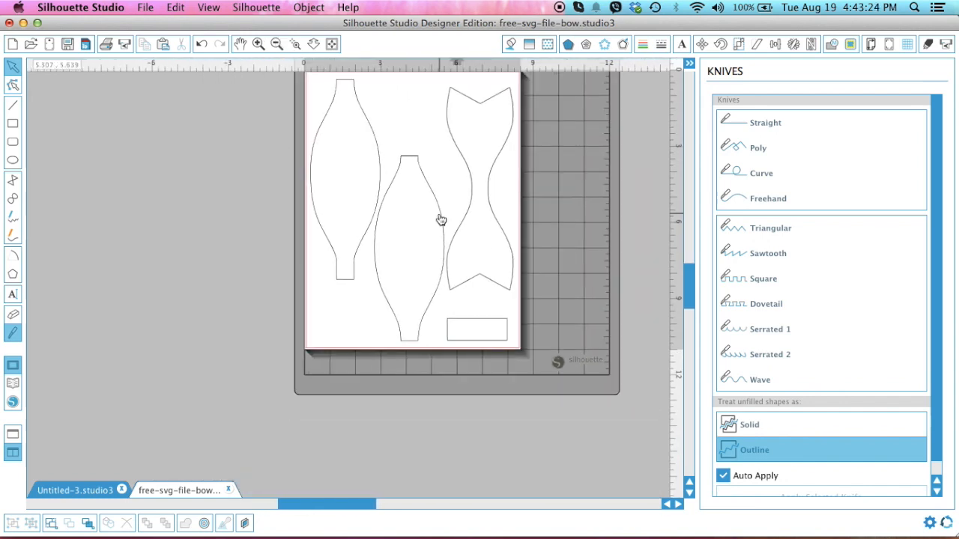
{"action": "scroll", "coordinate": [441, 219], "scroll_direction": "up", "scroll_amount": 3}
{"action": "scroll", "coordinate": [440, 219], "scroll_direction": "right", "scroll_amount": 3}
{"action": "scroll", "coordinate": [440, 219], "scroll_direction": "right", "scroll_amount": 3}
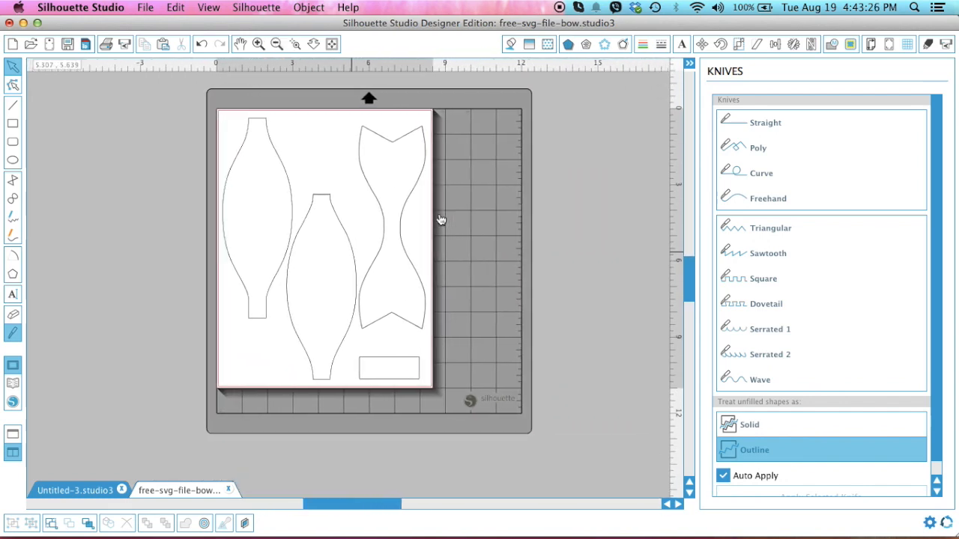
{"action": "scroll", "coordinate": [440, 219], "scroll_direction": "up", "scroll_amount": 2}
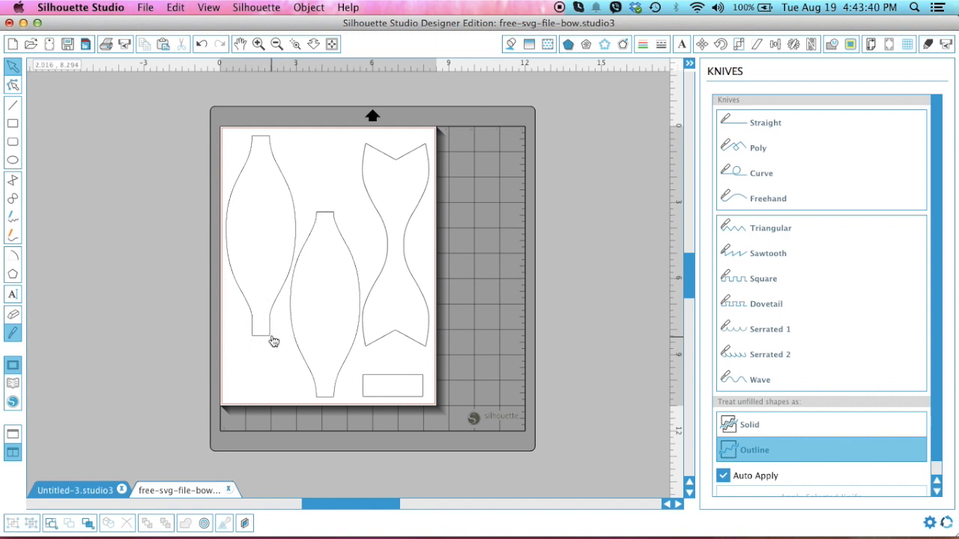
{"action": "scroll", "coordinate": [336, 240], "scroll_direction": "down", "scroll_amount": 2}
{"action": "left_click", "coordinate": [342, 219]}
{"action": "left_click_drag", "start_coordinate": [342, 219], "coordinate": [282, 313]}
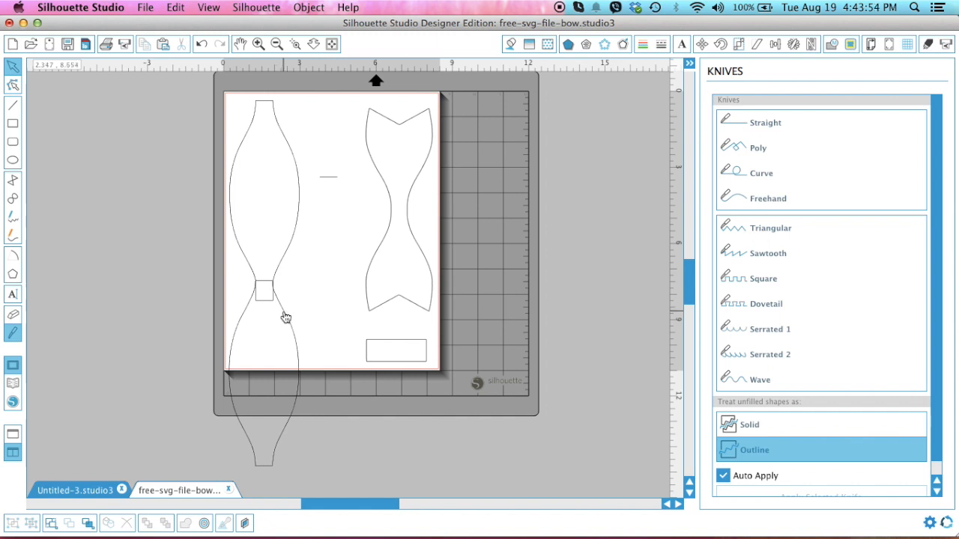
Step: Delete the stray short line left on the page and move the lower loop half back between the upper half and the tailed piece
{"action": "left_click", "coordinate": [326, 174]}
{"action": "key", "text": "Delete"}
{"action": "left_click_drag", "start_coordinate": [287, 327], "coordinate": [352, 219]}
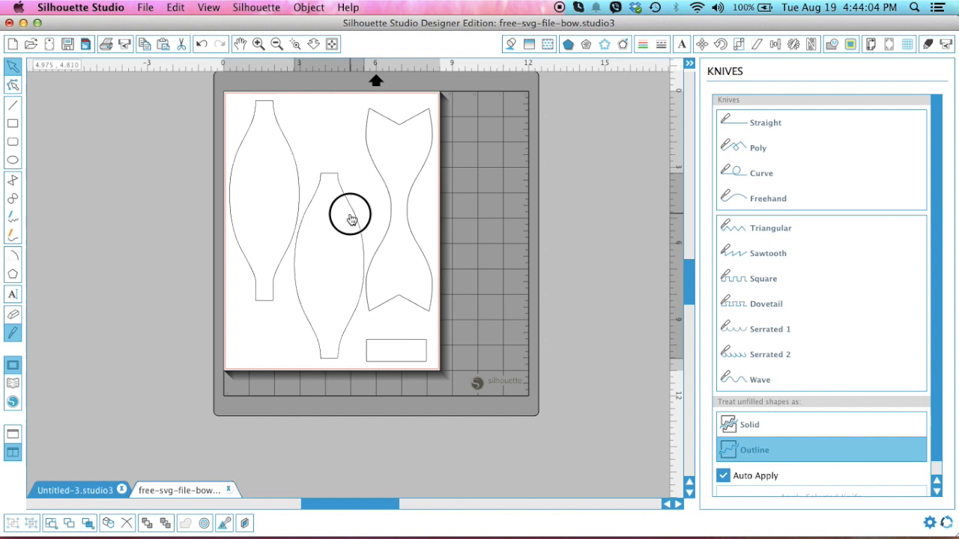
{"action": "left_click", "coordinate": [557, 210]}
{"action": "scroll", "coordinate": [556, 210], "scroll_direction": "left", "scroll_amount": 1}
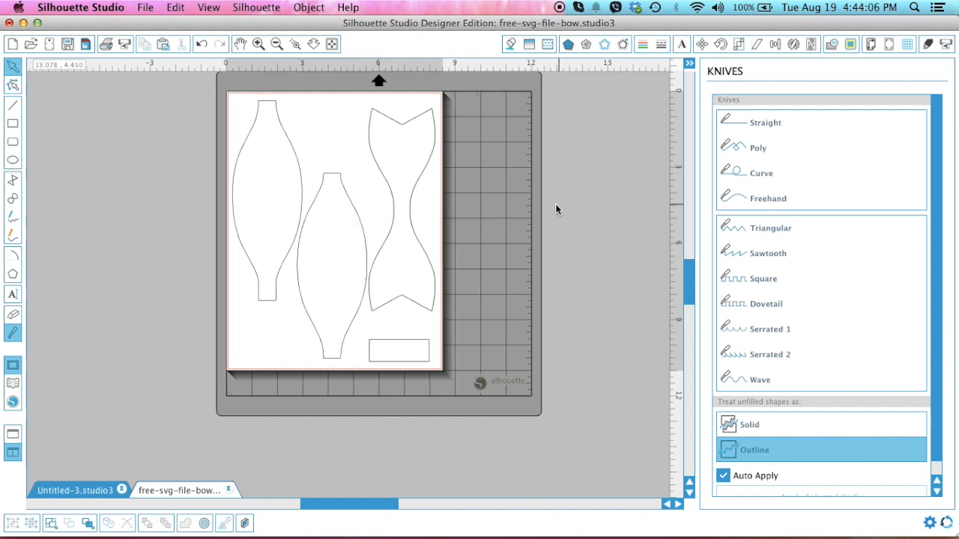
{"action": "scroll", "coordinate": [556, 205], "scroll_direction": "up", "scroll_amount": 3}
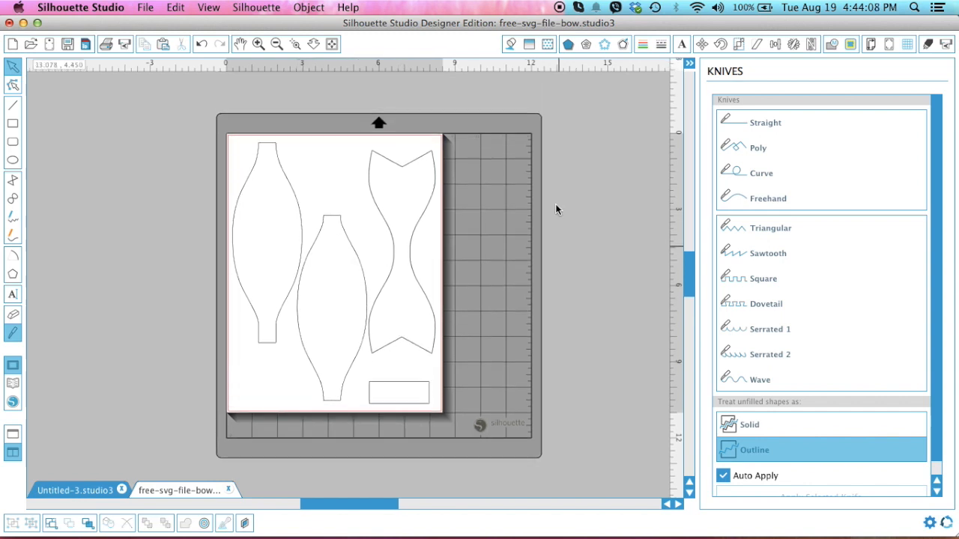